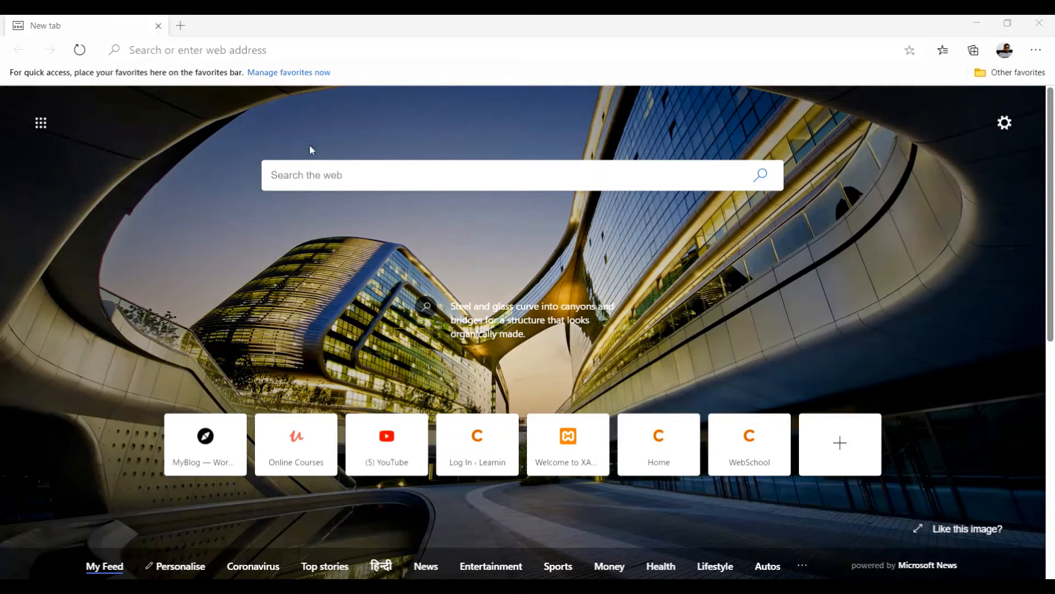
Search Bing for 'xampp download' using the suggestion from the new tab page.
left_click(311, 178)
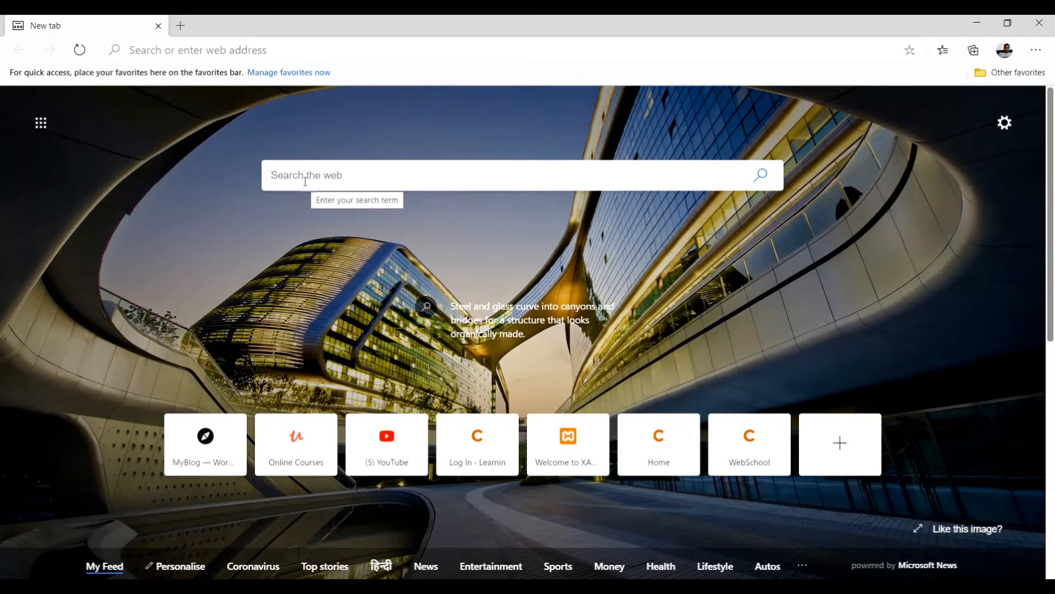
type("xa")
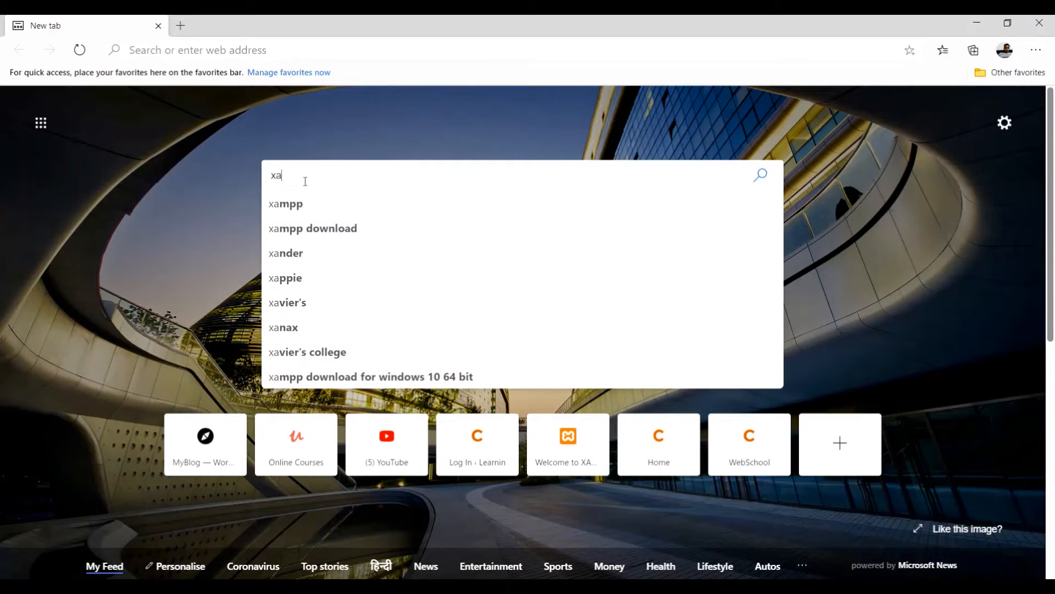
key("Down")
key("Down")
key("Return")
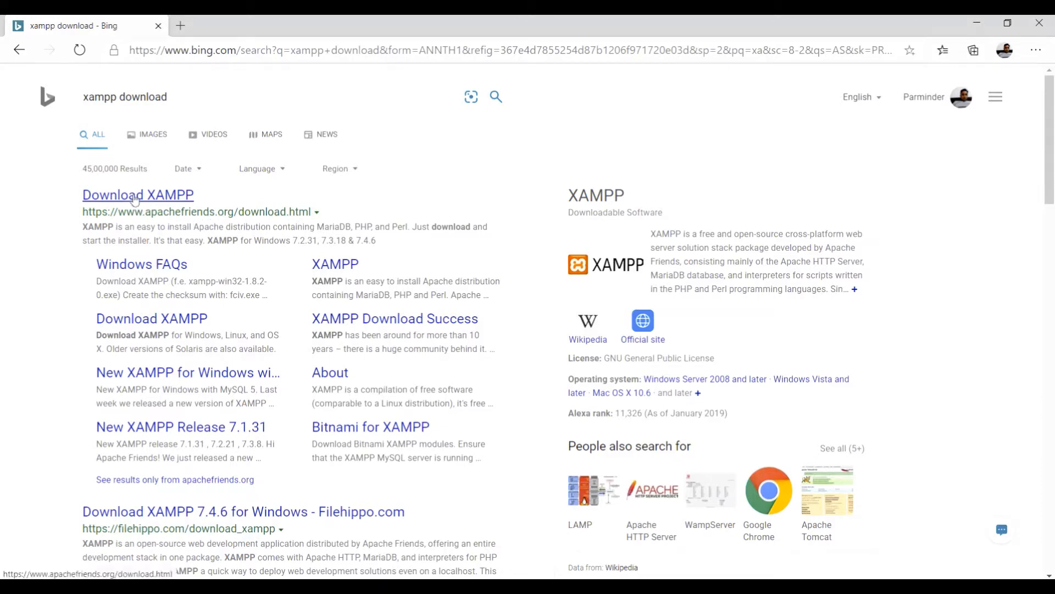
Open the apachefriends.org Download XAMPP page and review its 7.2.31, 7.3.19 and 7.4.7 builds.
left_click(135, 199)
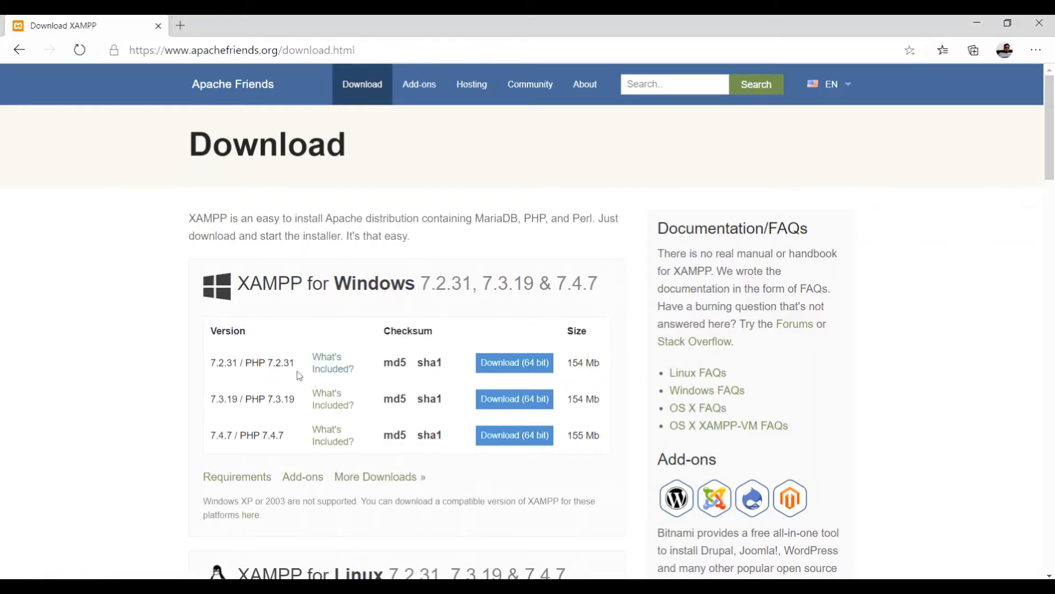
scroll(286, 366, "down", 2)
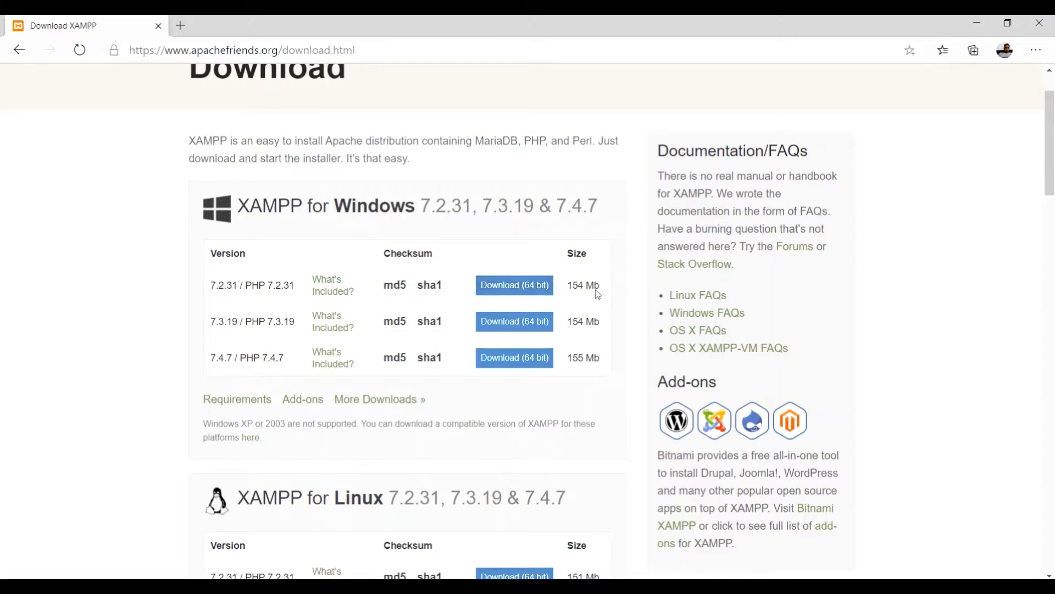
scroll(334, 363, "down", 5)
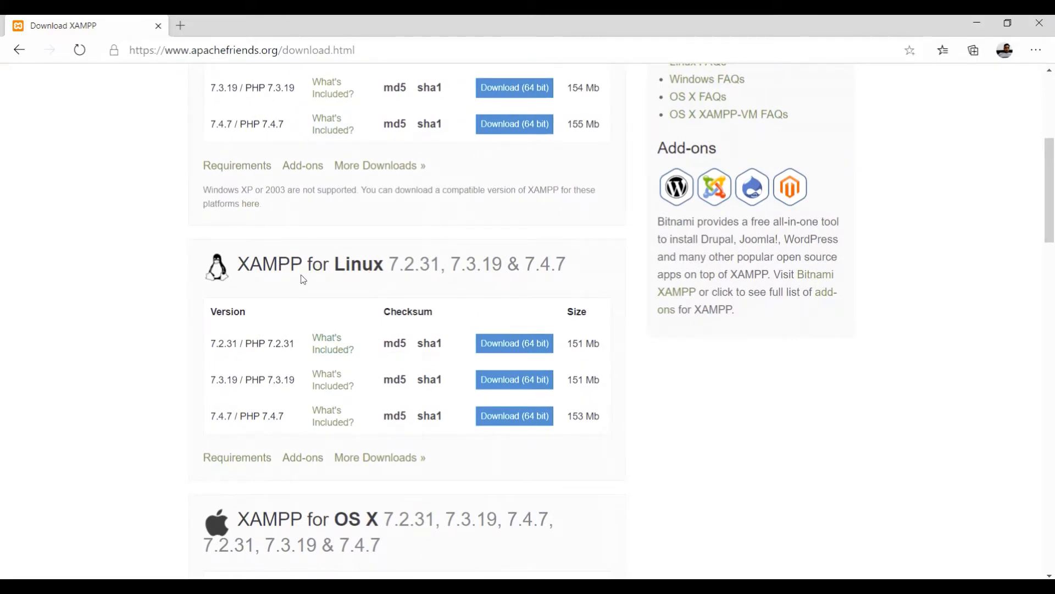
scroll(301, 283, "down", 6)
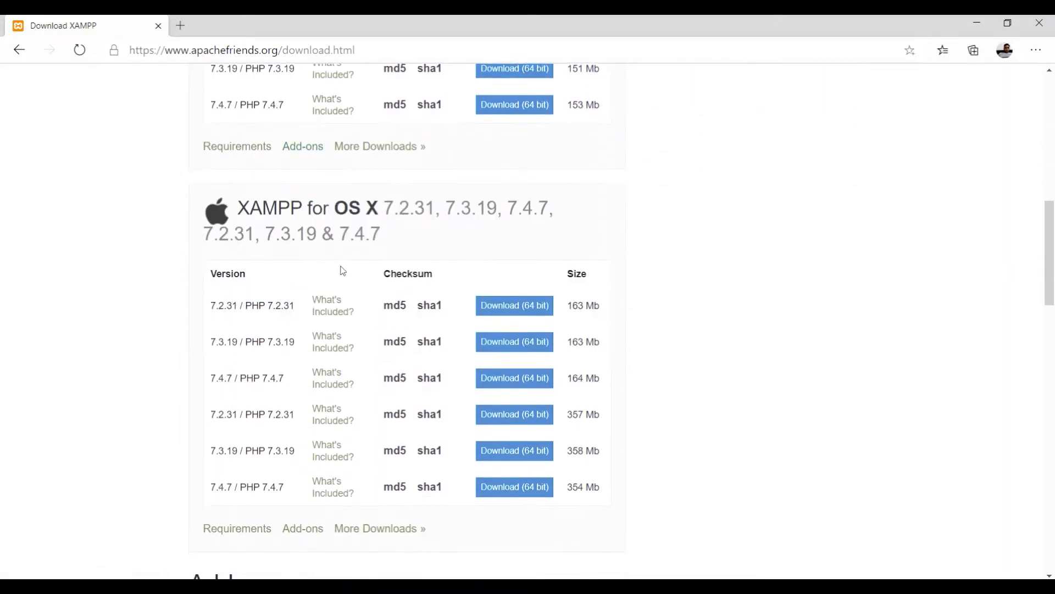
scroll(341, 235, "down", 2)
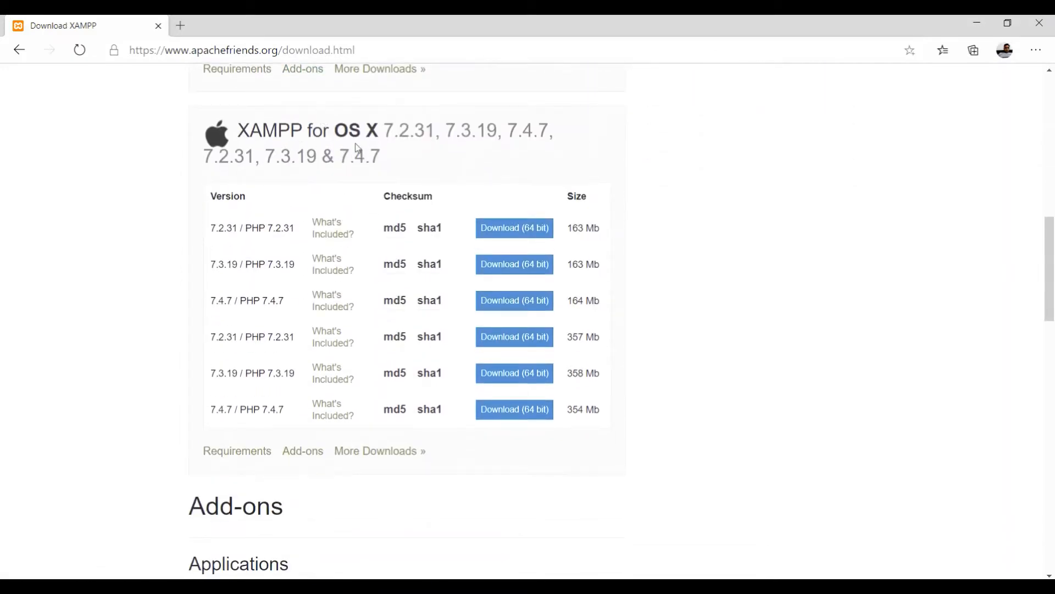
scroll(357, 147, "up", 14)
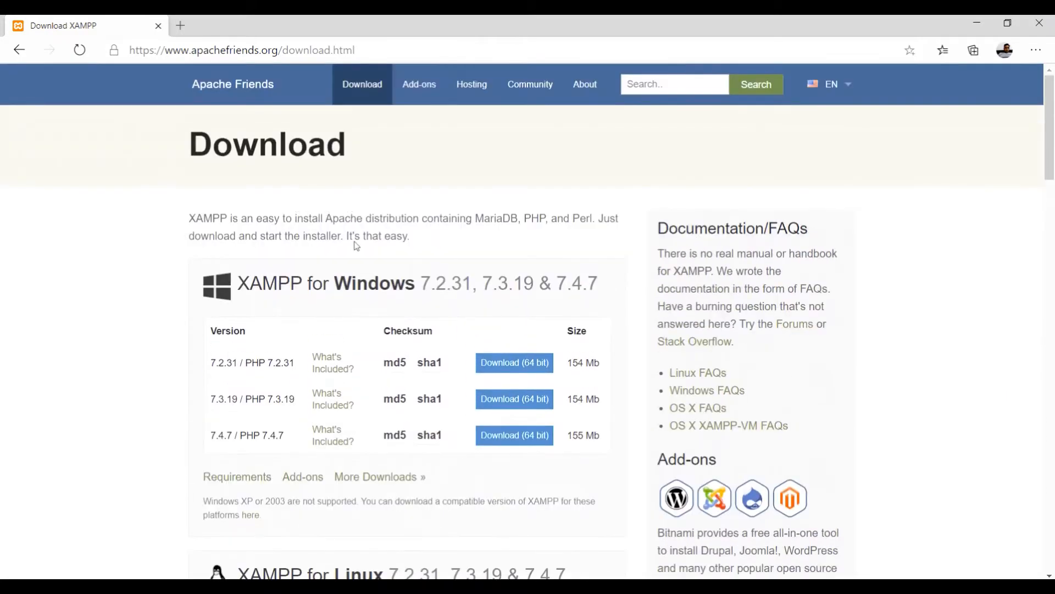
In a new tab, search 'wamp server' and open the SourceForge WampServer project page.
left_click(182, 26)
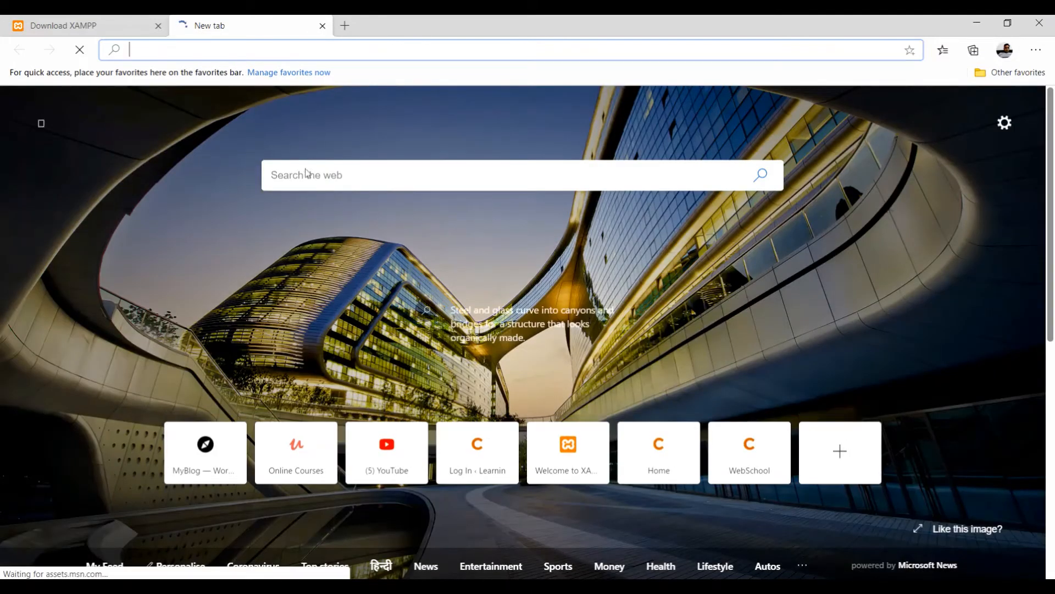
left_click(309, 175)
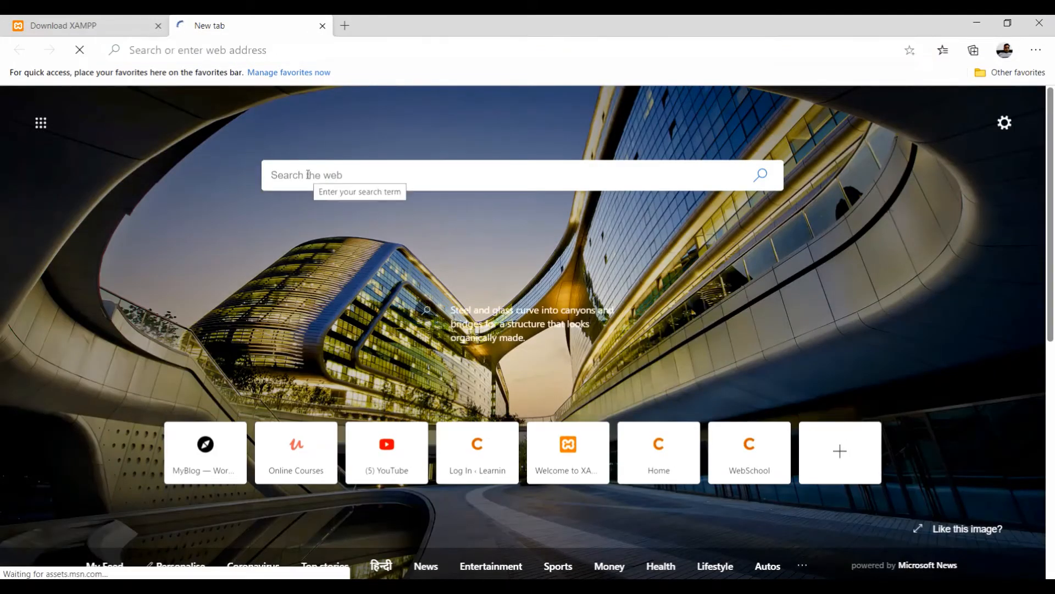
type("wamp")
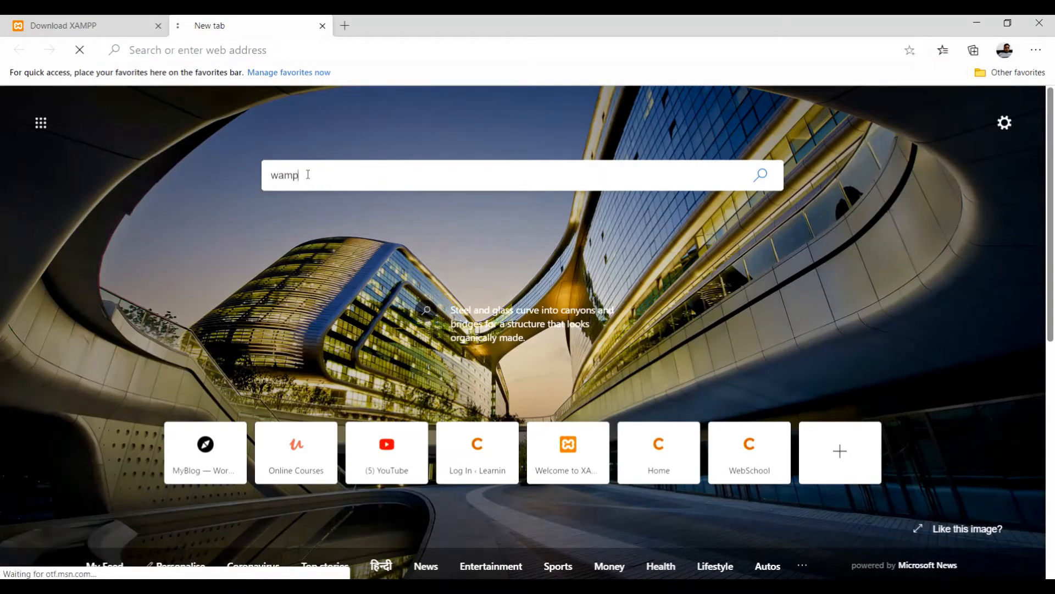
type(" server")
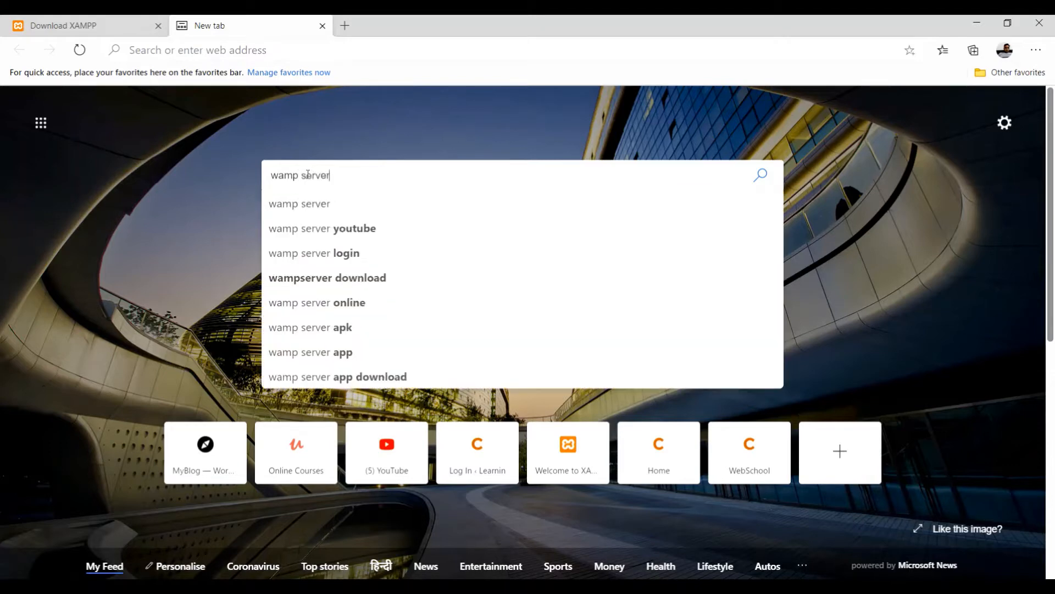
key("Return")
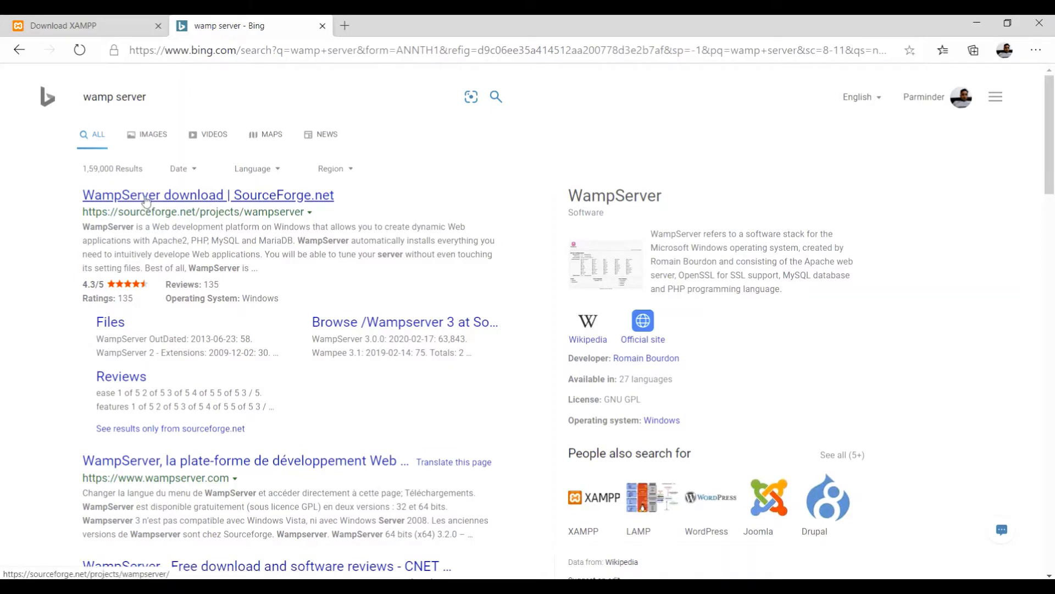
left_click(145, 201)
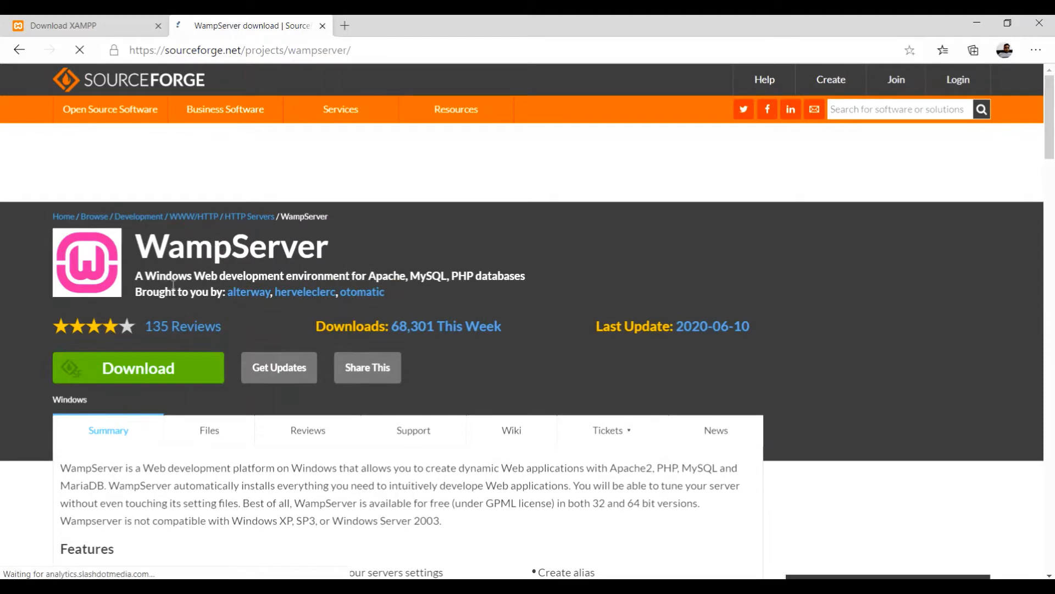
scroll(165, 263, "down", 3)
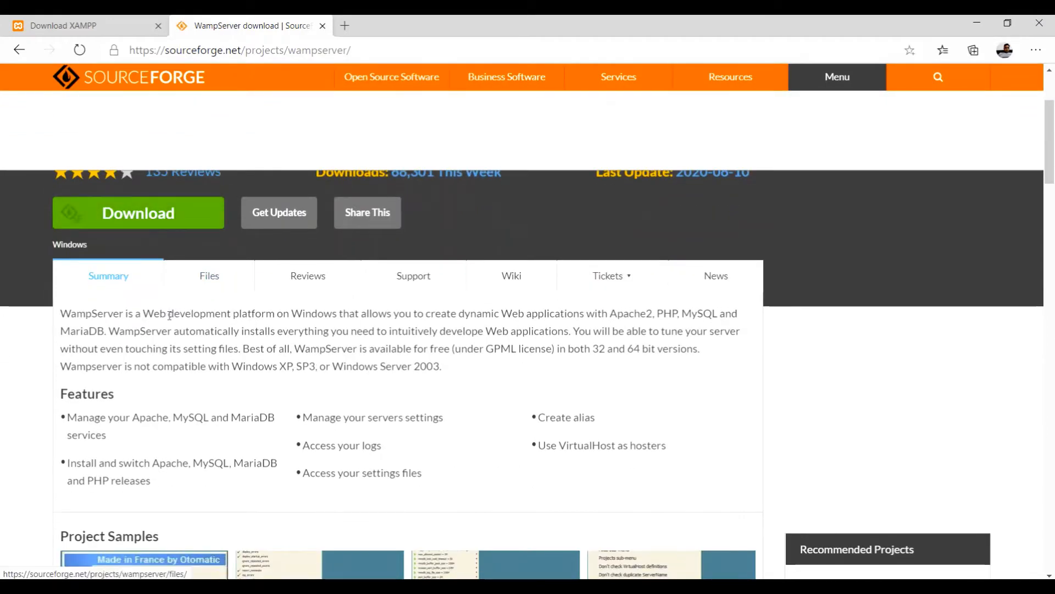
scroll(170, 319, "down", 4)
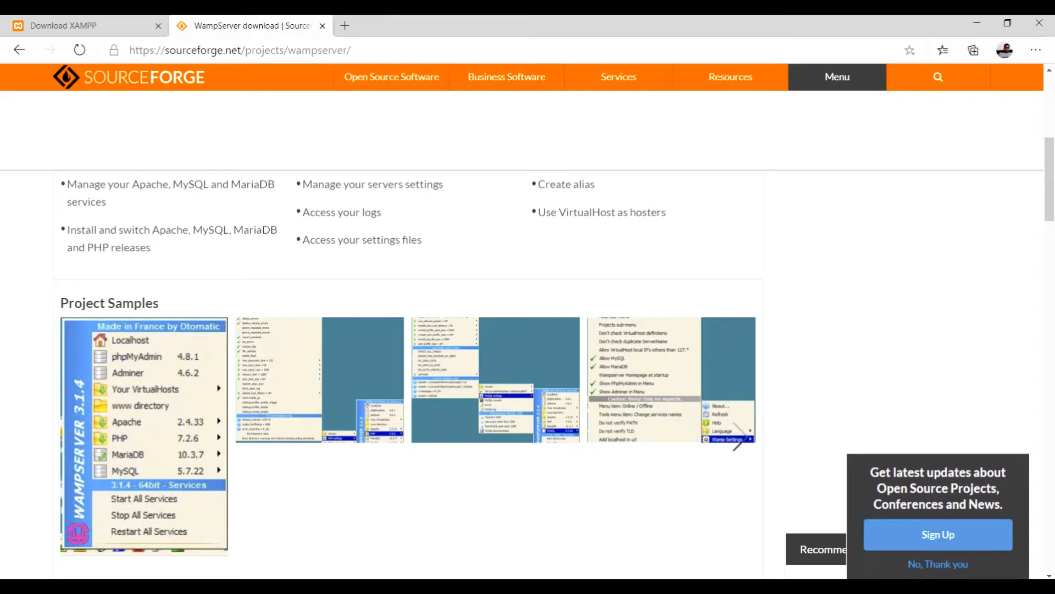
left_click(91, 23)
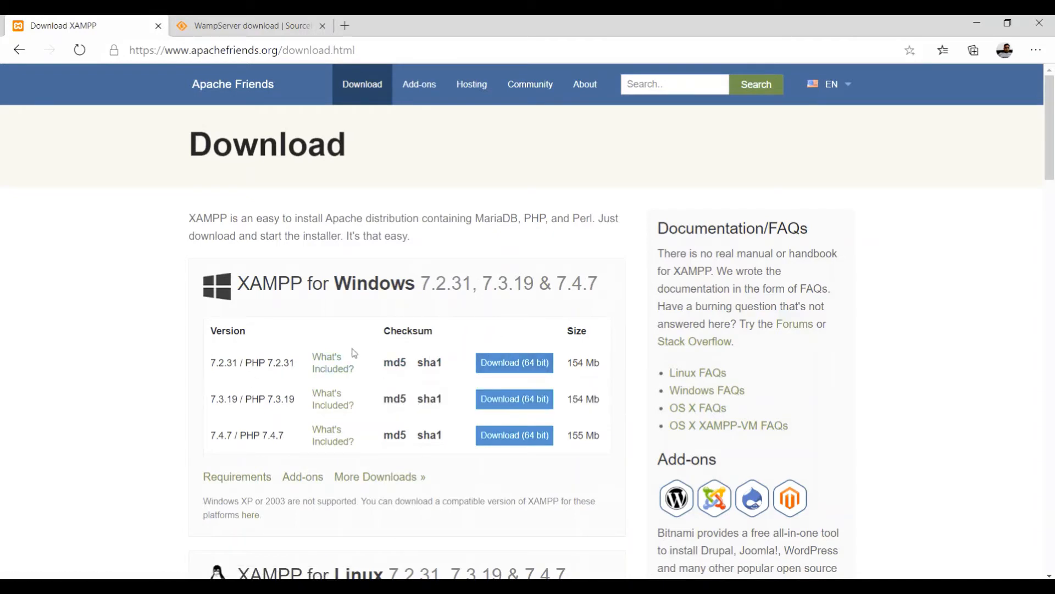
scroll(355, 352, "down", 4)
scroll(367, 320, "down", 7)
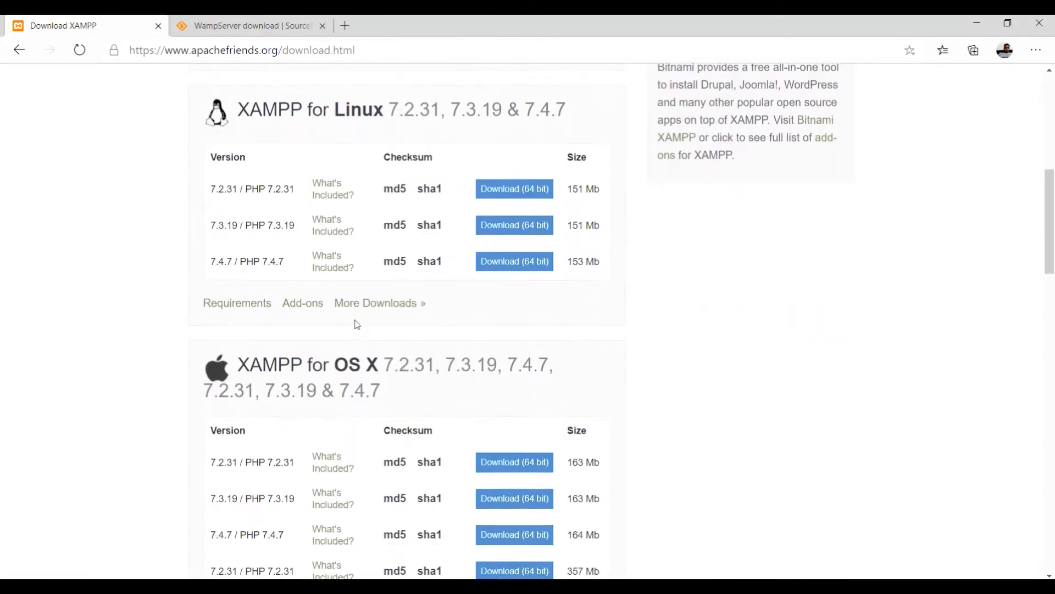
scroll(357, 317, "up", 5)
scroll(358, 319, "up", 6)
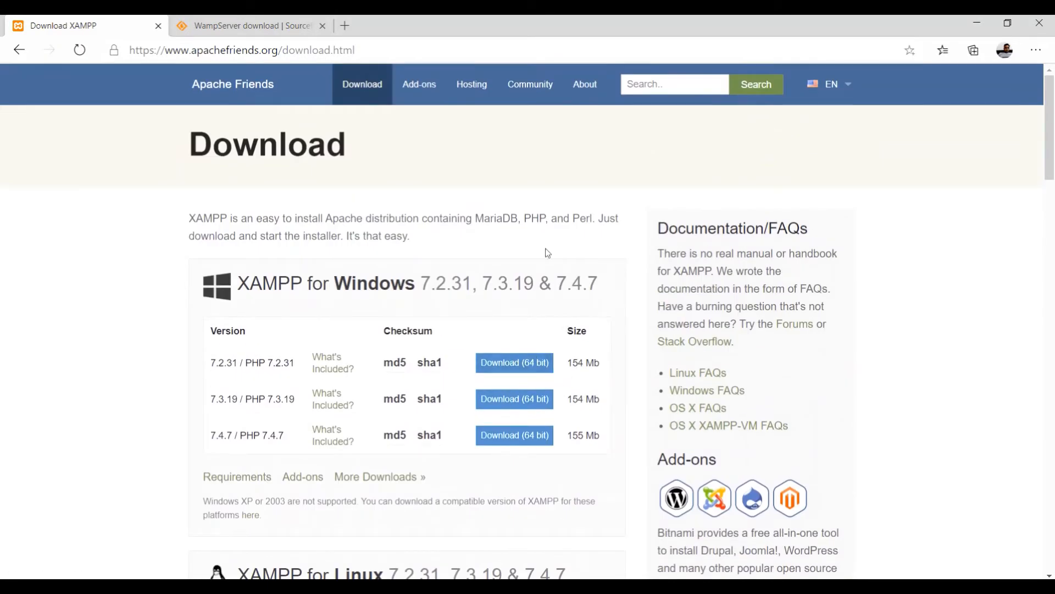
left_click(265, 28)
scroll(207, 373, "down", 13)
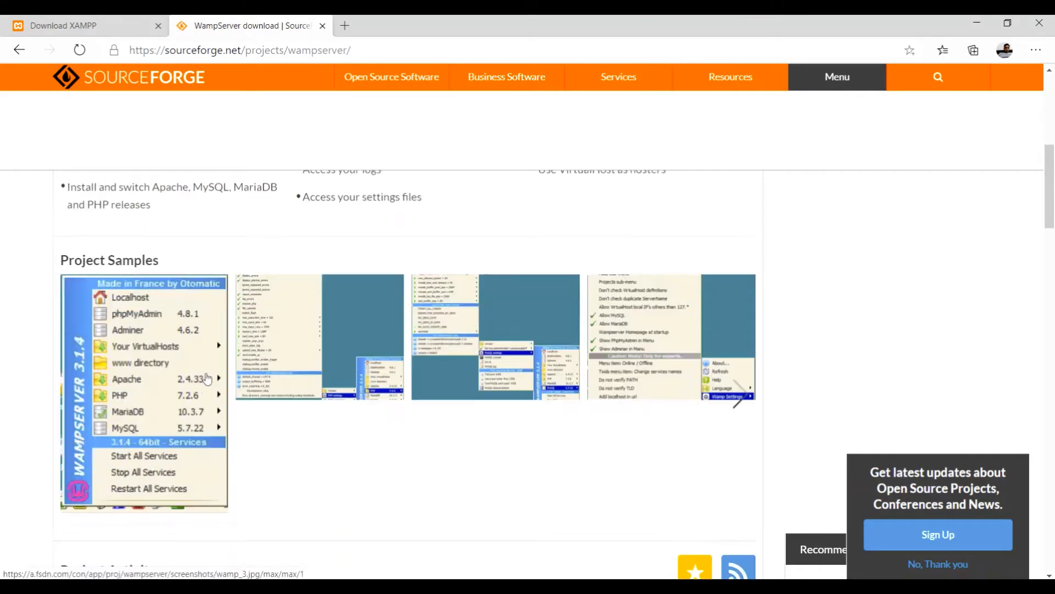
scroll(207, 373, "down", 4)
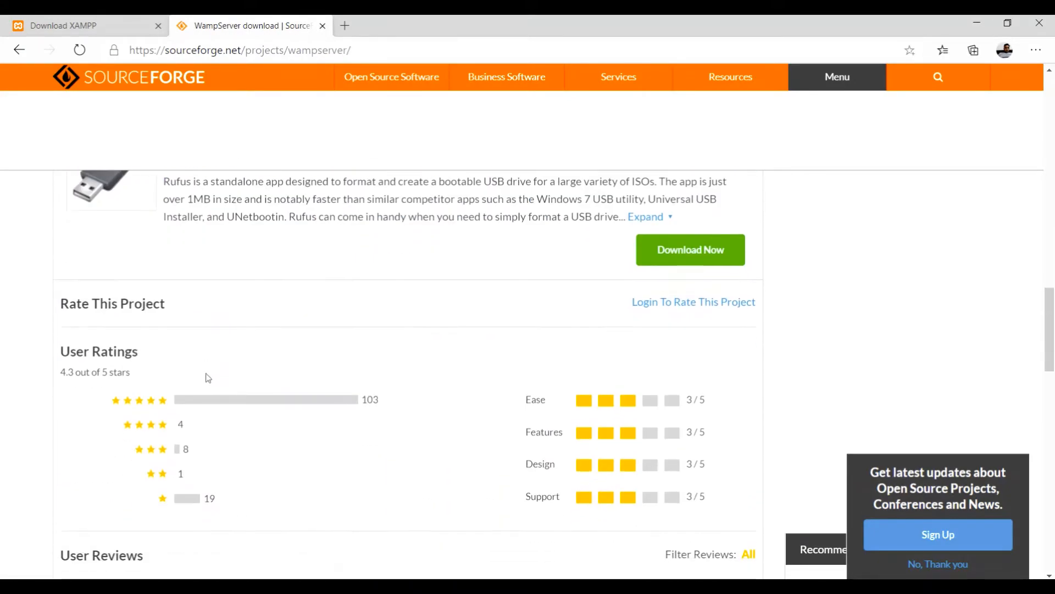
scroll(207, 372, "up", 20)
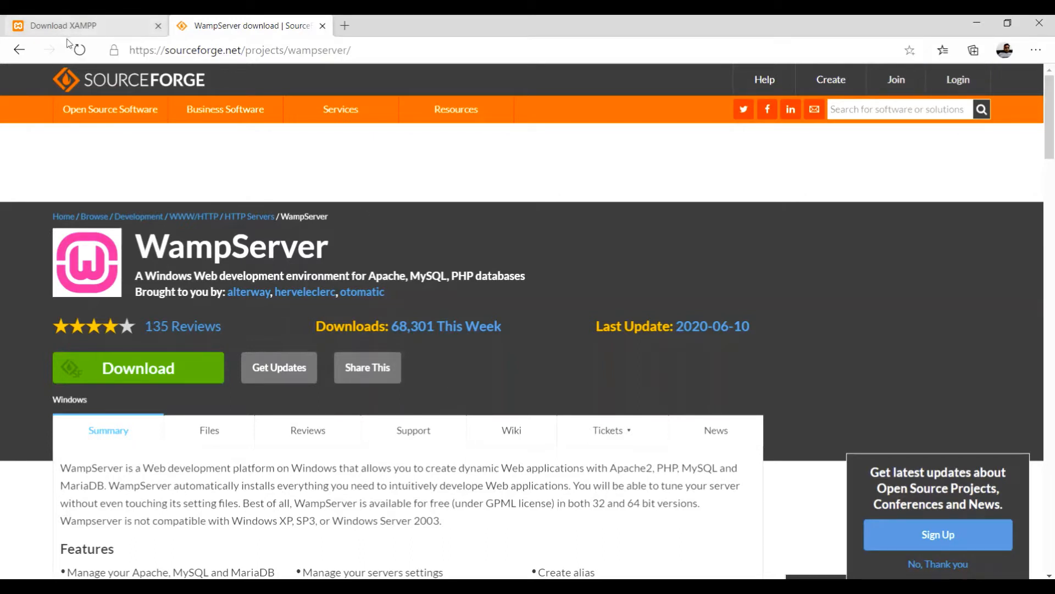
In File Explorer, browse to the C:\xampp\htdocs folder.
key("alt+Tab")
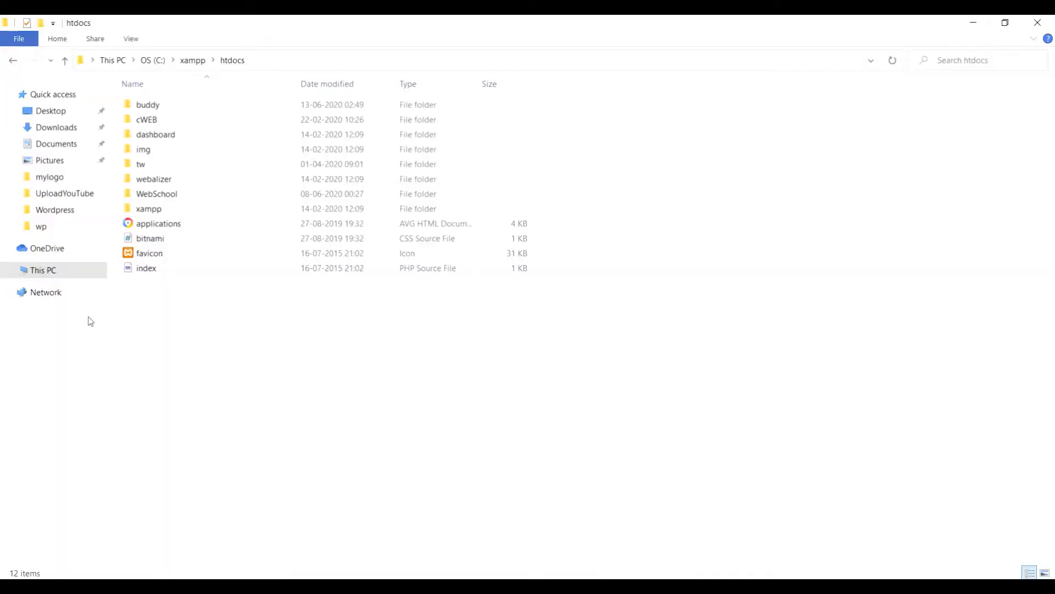
left_click(52, 275)
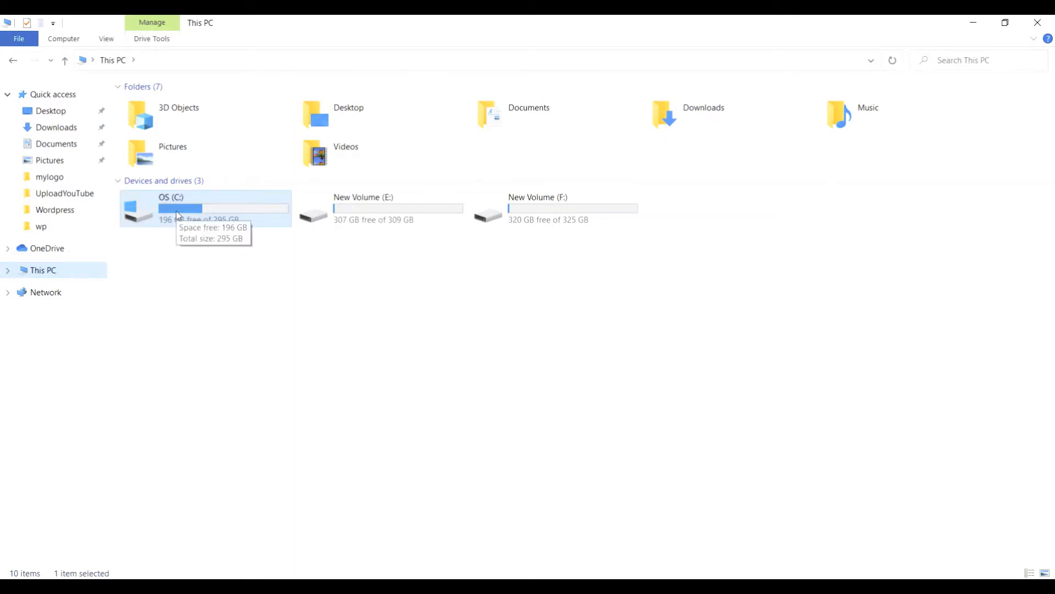
double_click(179, 214)
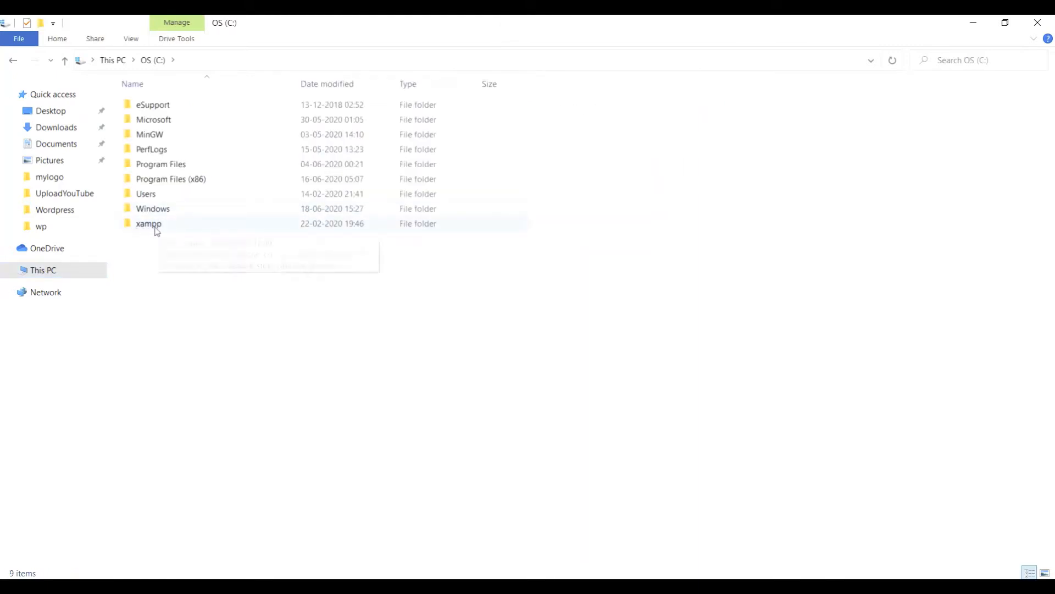
double_click(156, 228)
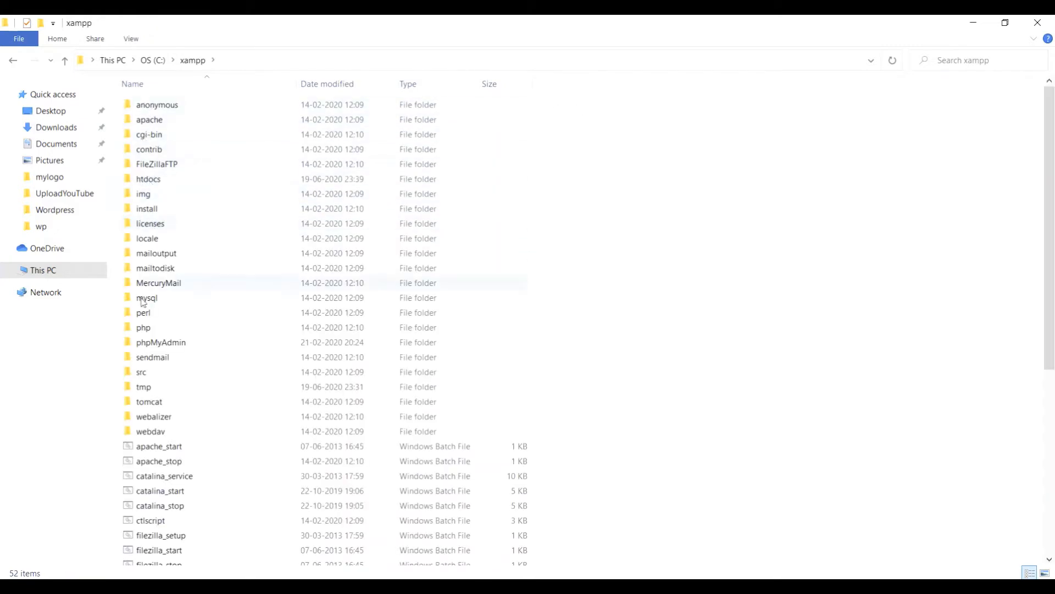
scroll(136, 260, "down", 7)
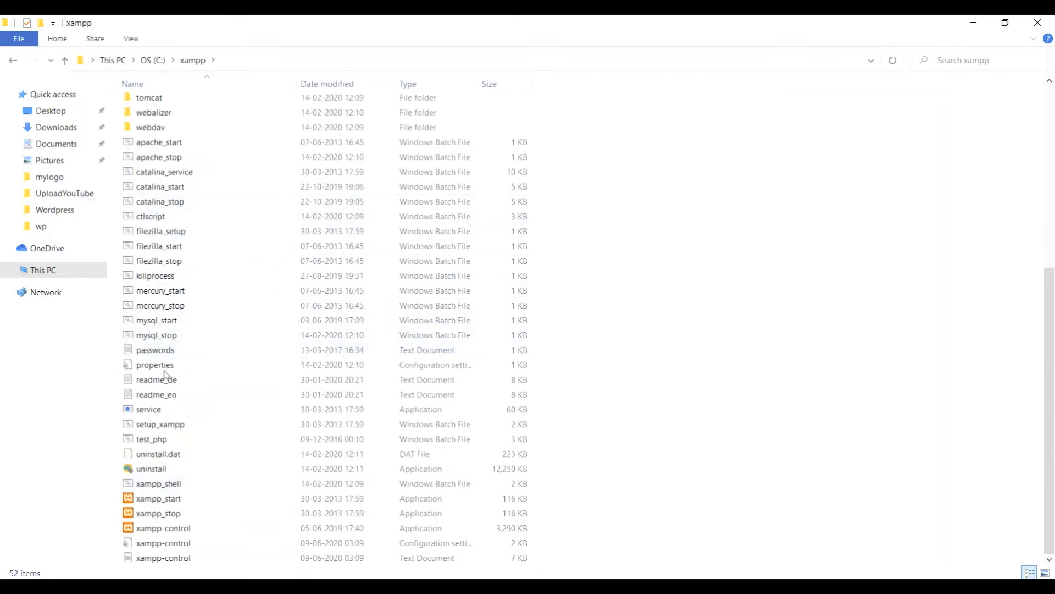
scroll(165, 306, "up", 7)
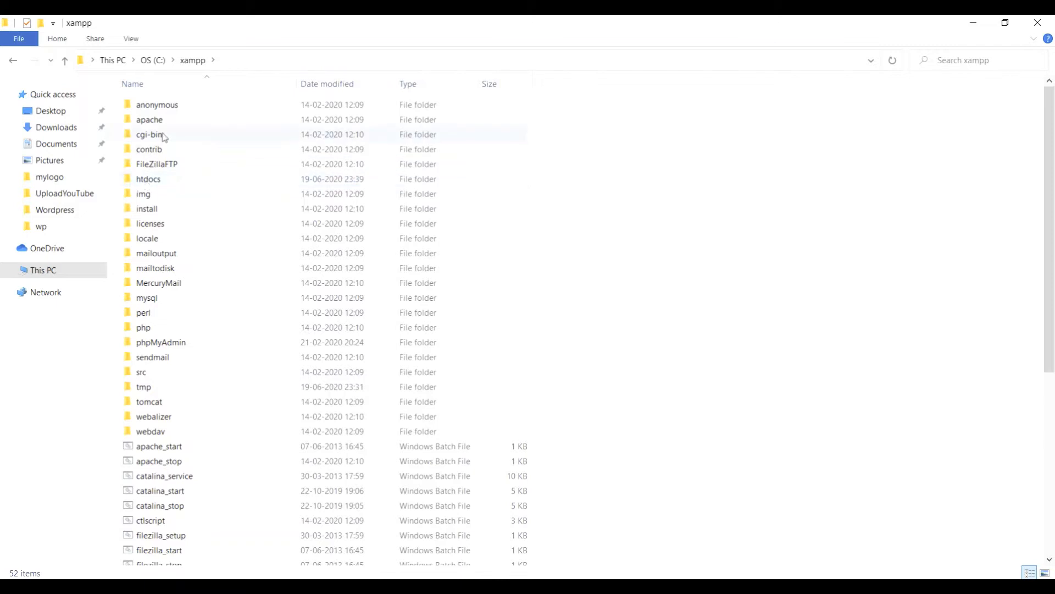
double_click(154, 180)
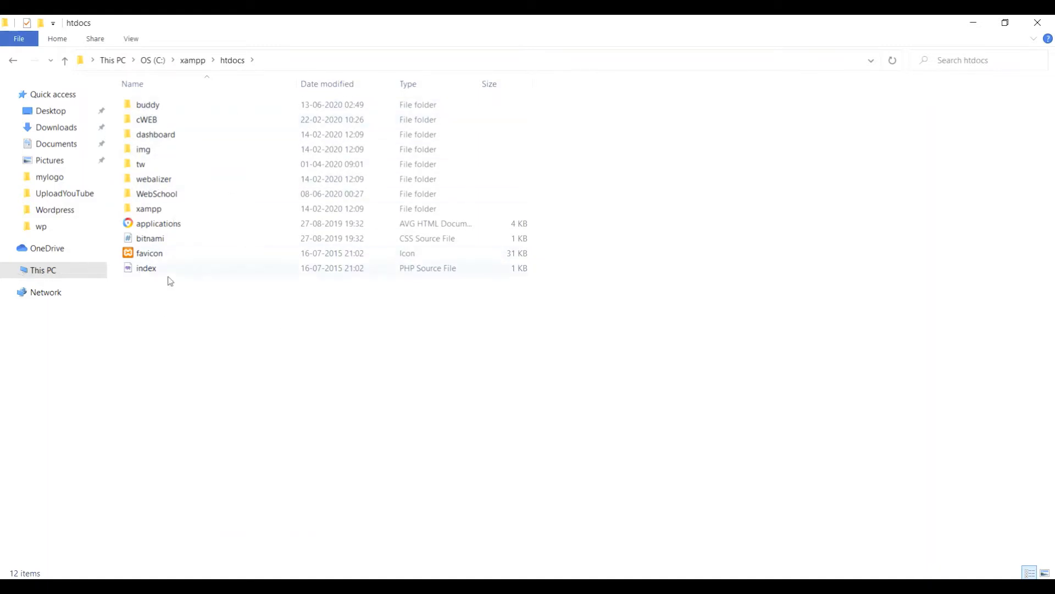
Create a new folder named MyBlog inside htdocs and open it.
right_click(601, 311)
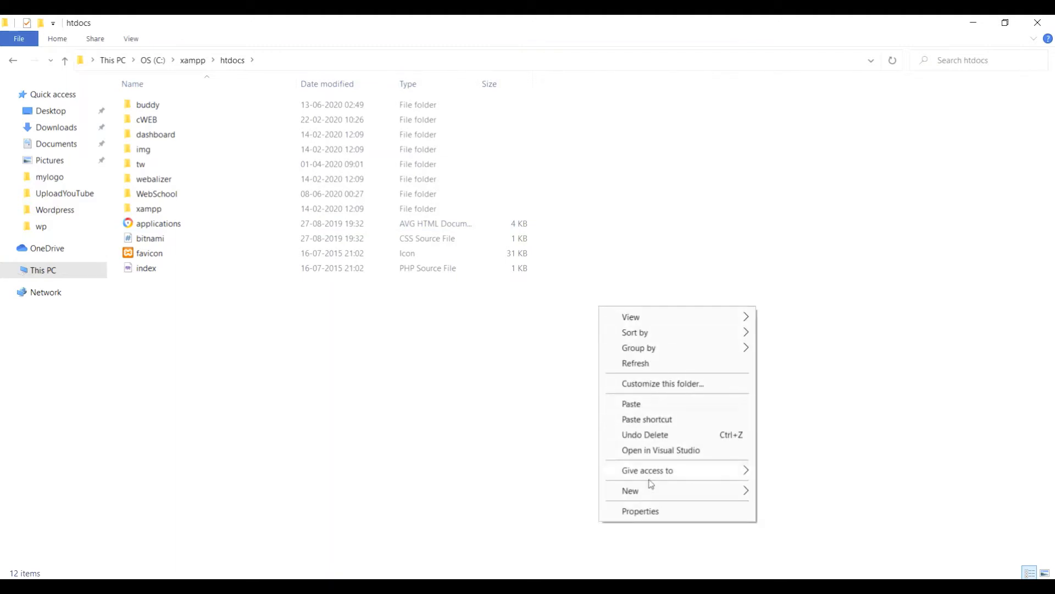
mouse_move(742, 492)
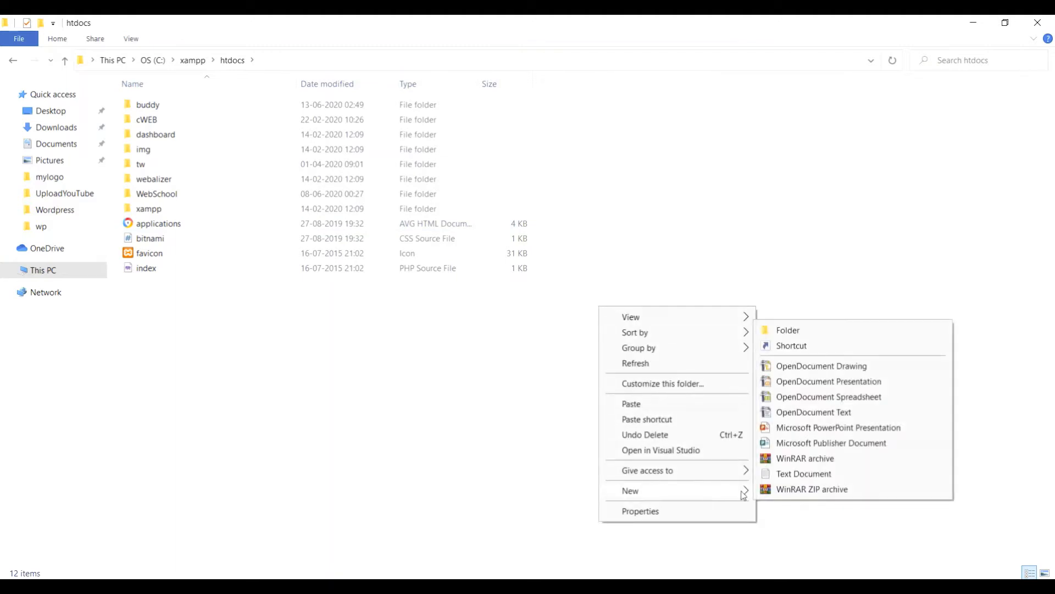
left_click(804, 332)
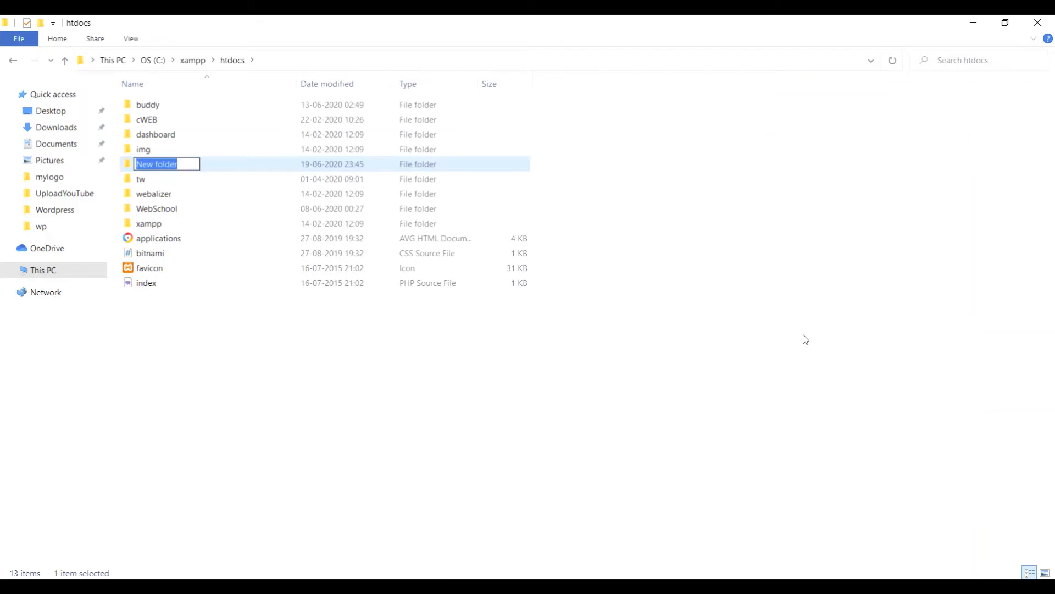
type("MyB")
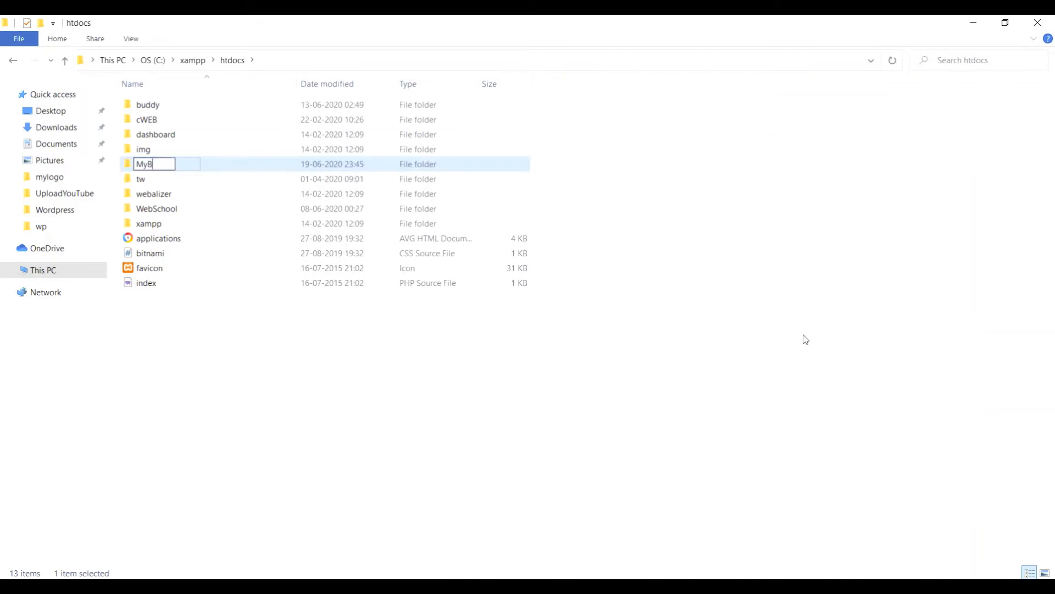
type("log")
key("Return")
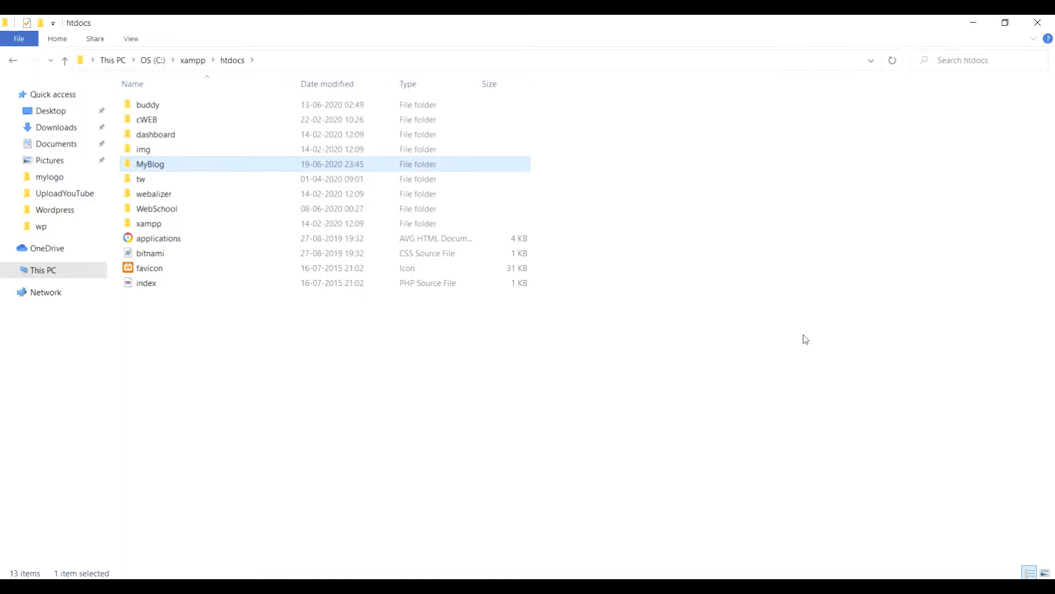
double_click(176, 169)
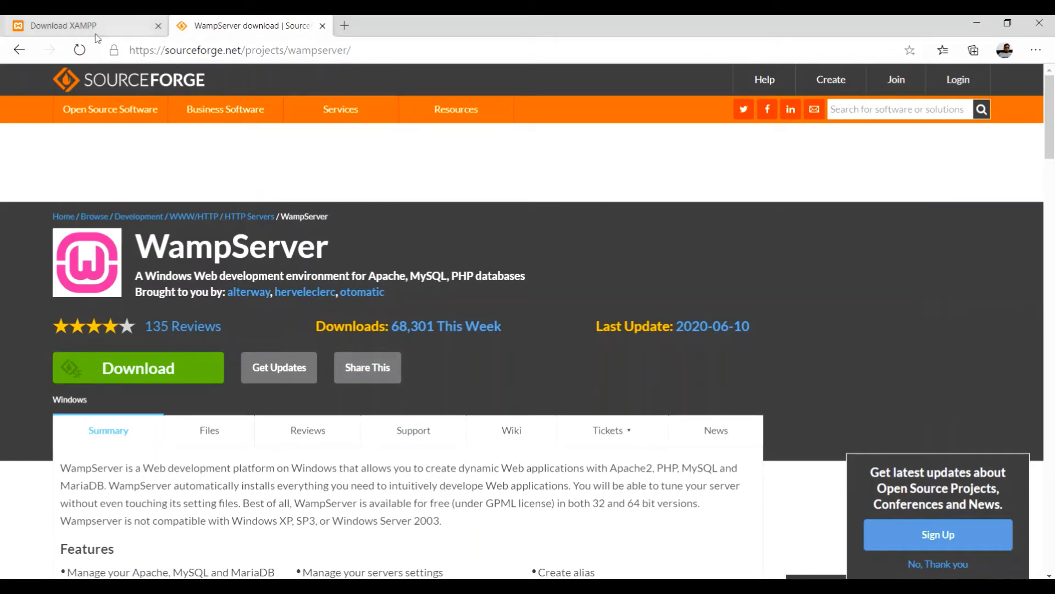
In a new tab, search 'wordpress download' and go to the wordpress.org download page.
left_click(345, 27)
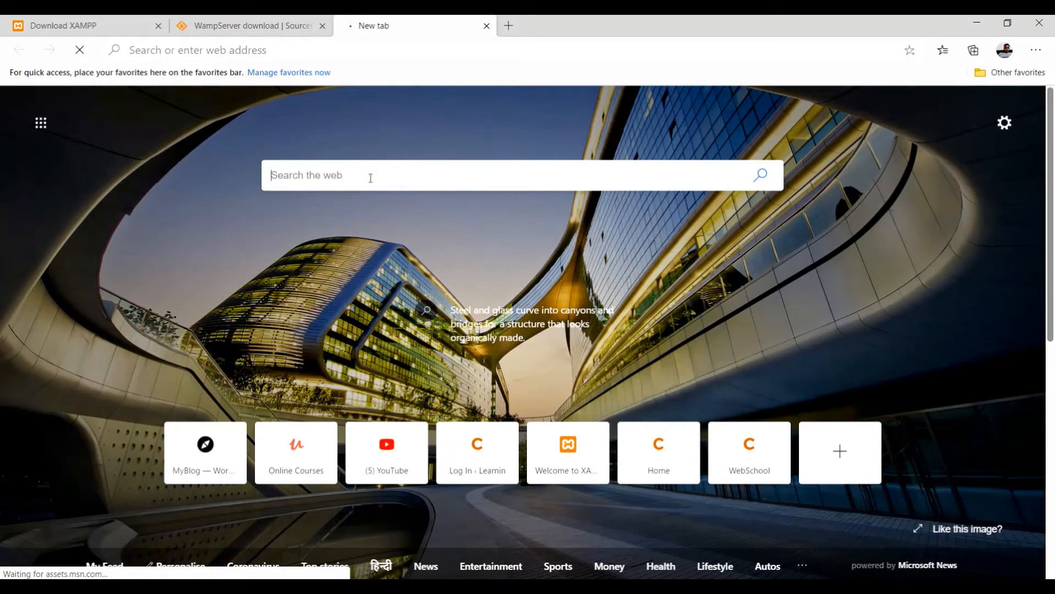
type("wordpress")
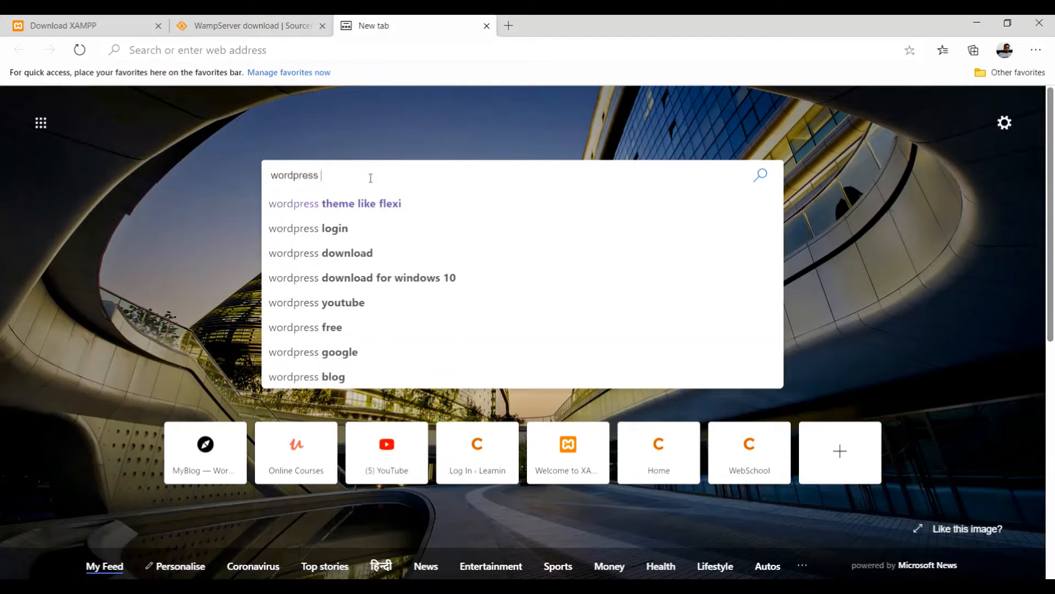
left_click(326, 256)
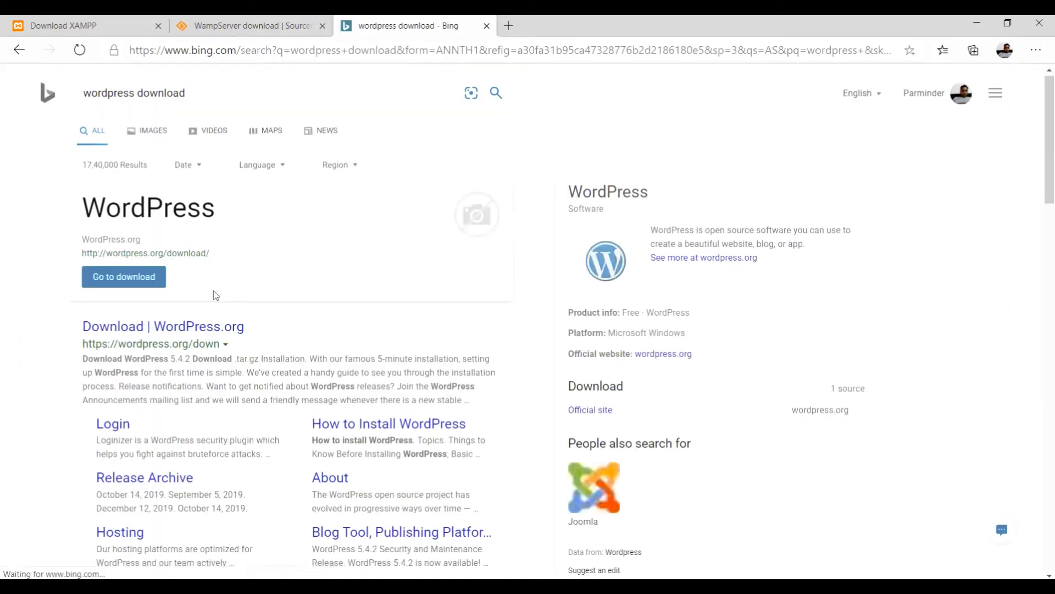
scroll(215, 295, "down", 3)
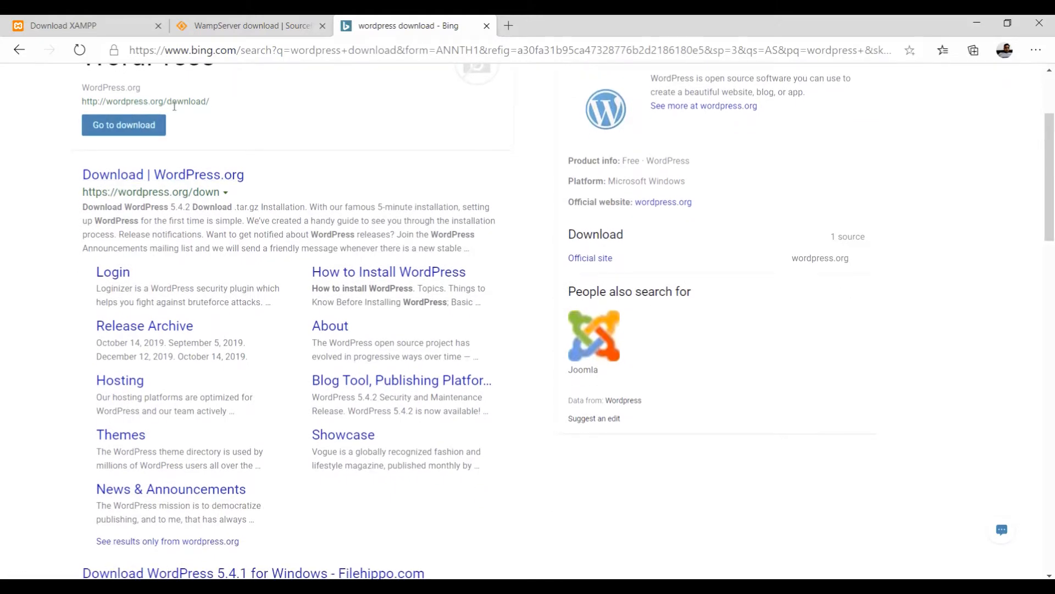
left_click(128, 132)
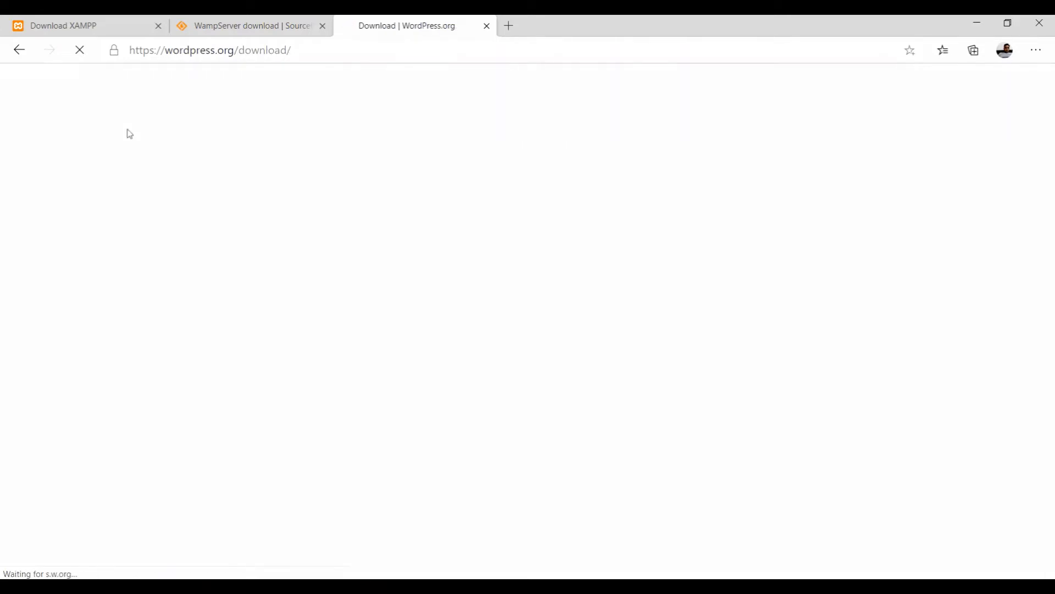
Let the WordPress 5.4.2 download page load, then go to This PC in File Explorer.
scroll(361, 283, "down", 3)
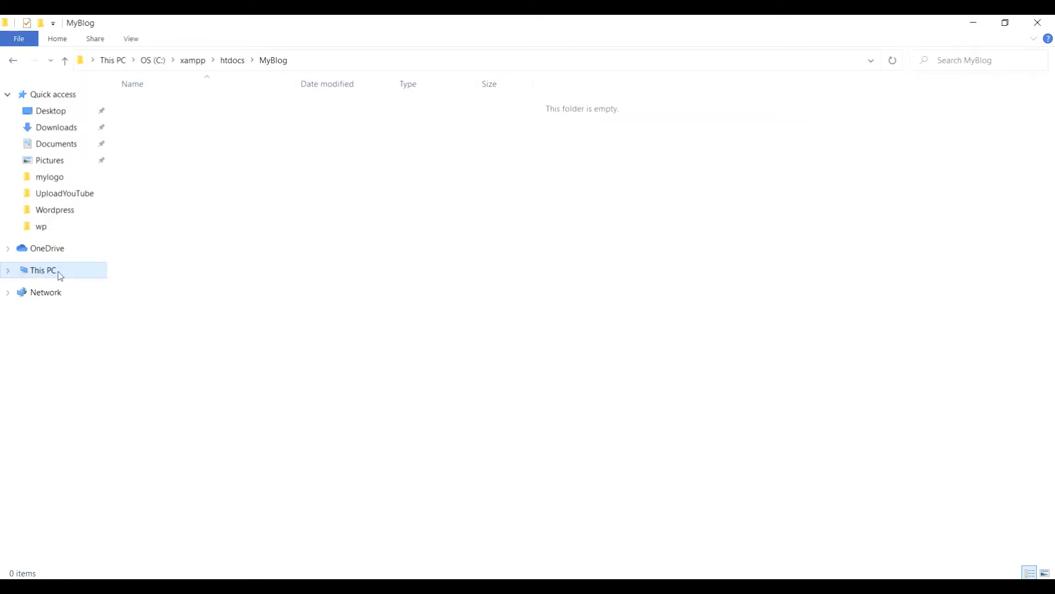
left_click(61, 275)
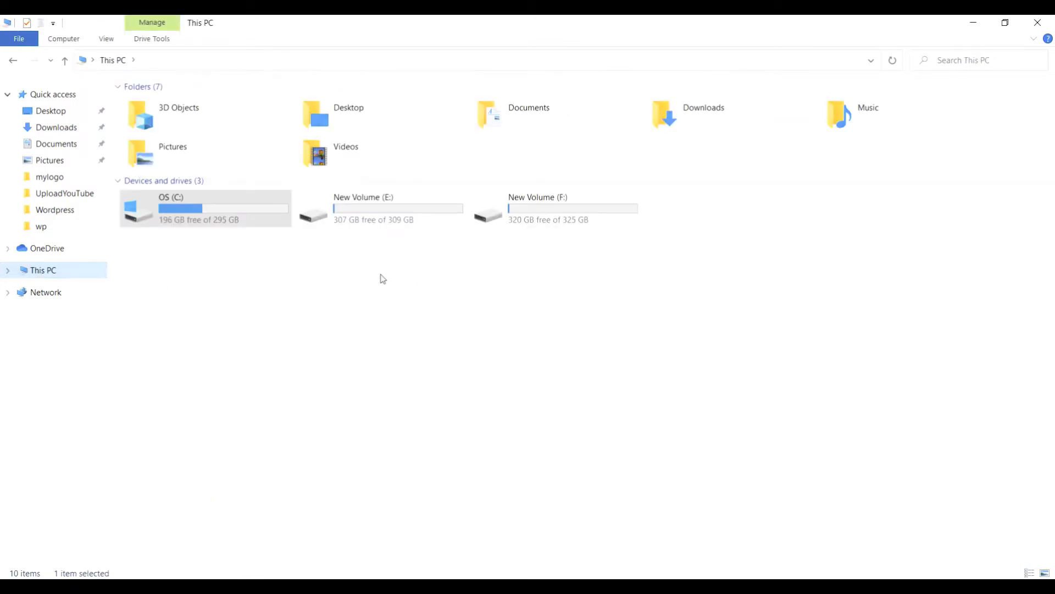
Browse to the extracted F:\Downloads\wordpress-5.4.1\wordpress folder.
double_click(553, 204)
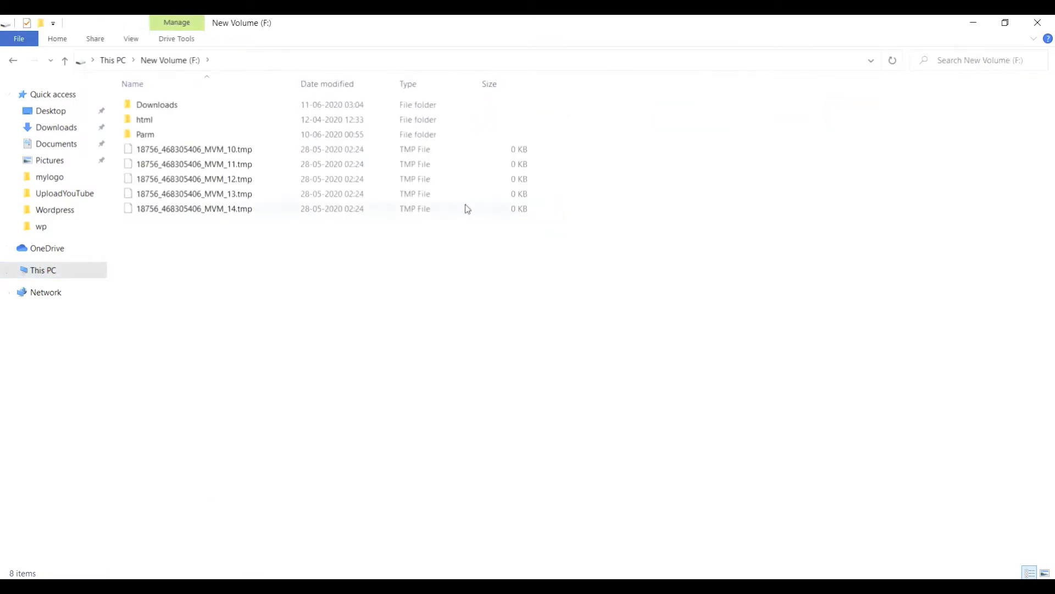
left_click(155, 112)
double_click(155, 106)
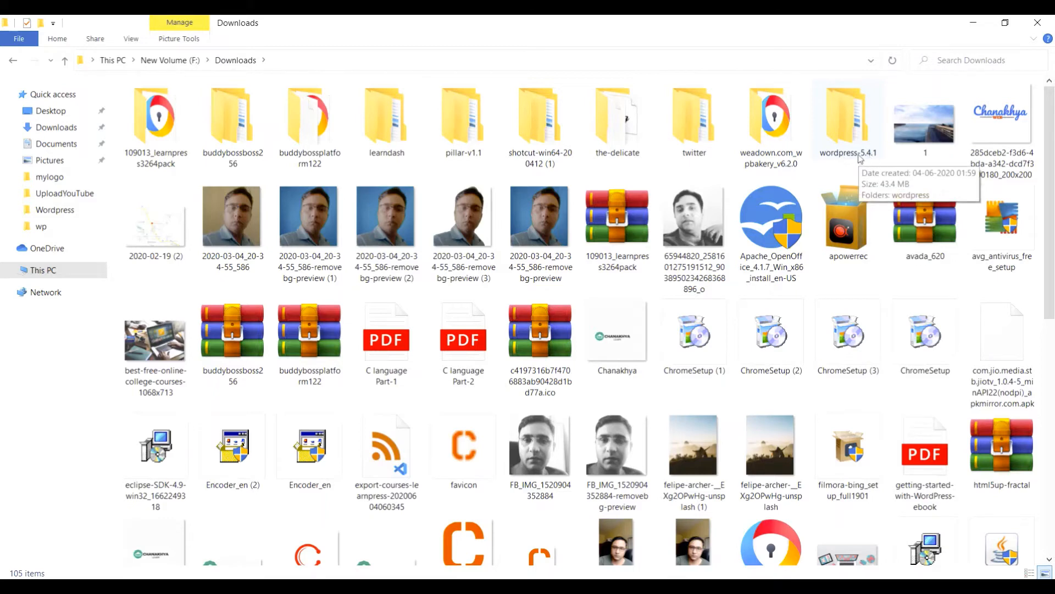
double_click(842, 121)
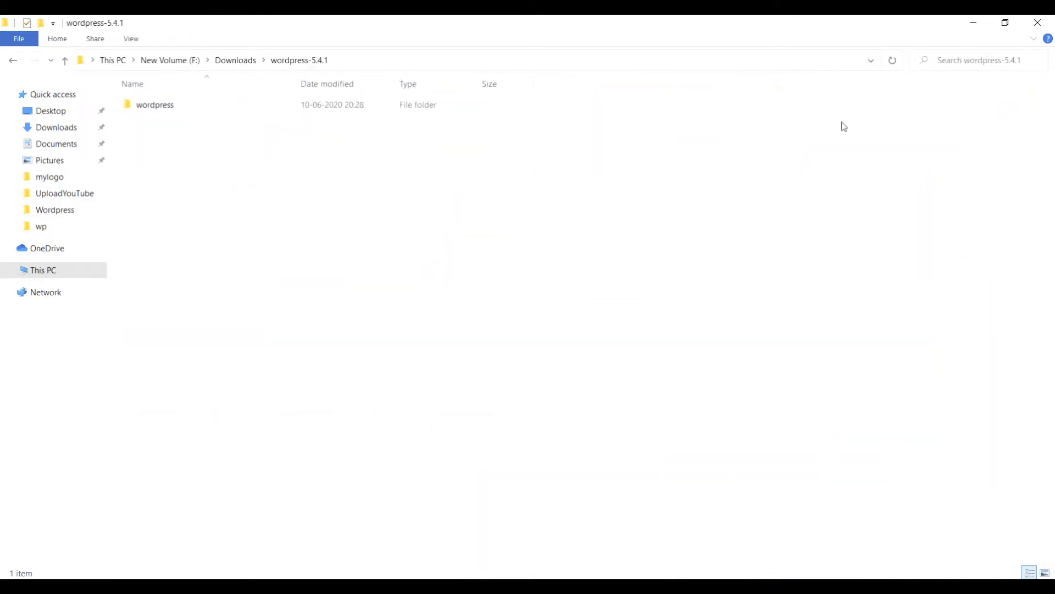
double_click(151, 109)
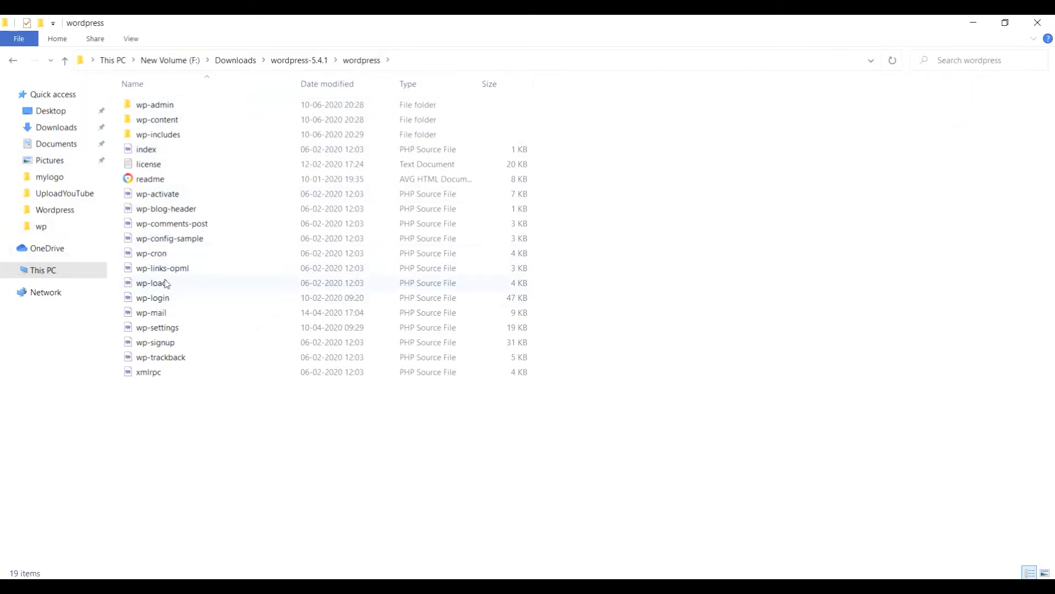
Select all 19 WordPress files and folders and copy them.
left_click(157, 138)
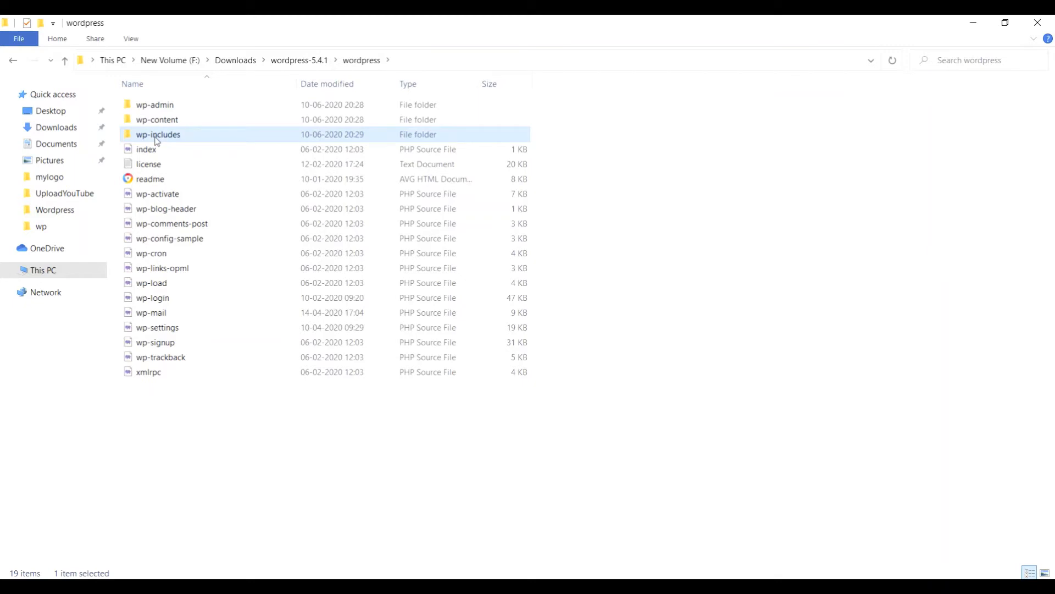
key("ctrl+a")
right_click(156, 141)
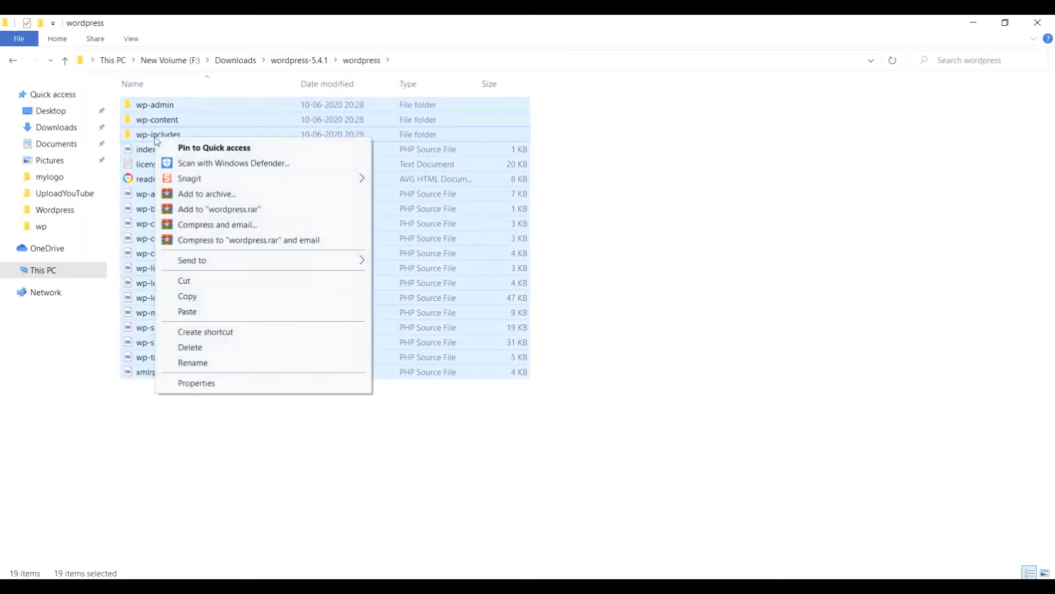
left_click(188, 296)
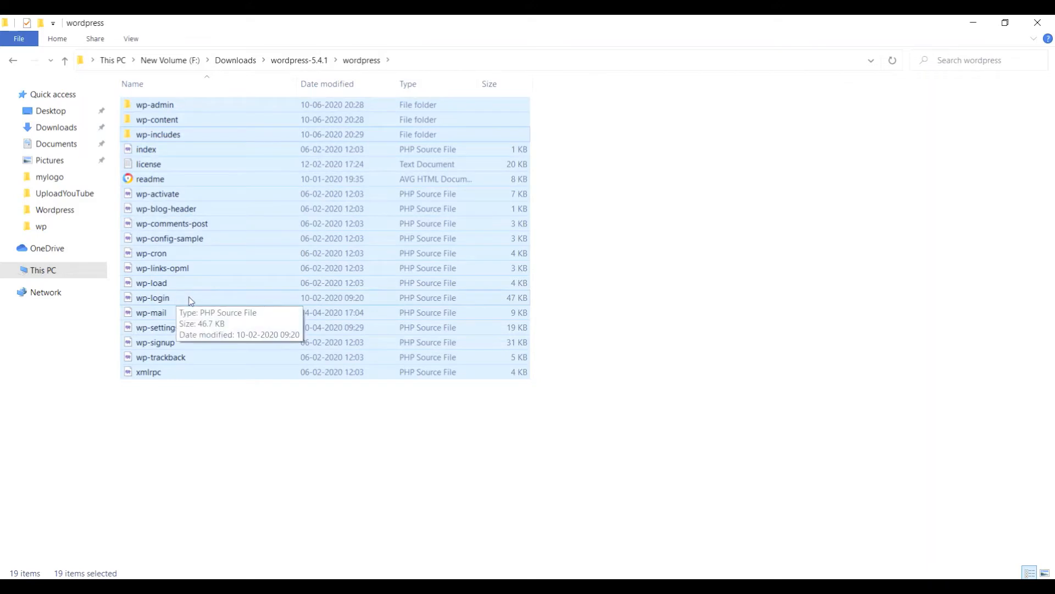
left_click(55, 276)
Paste the copied WordPress files into C:\xampp\htdocs\MyBlog.
double_click(195, 218)
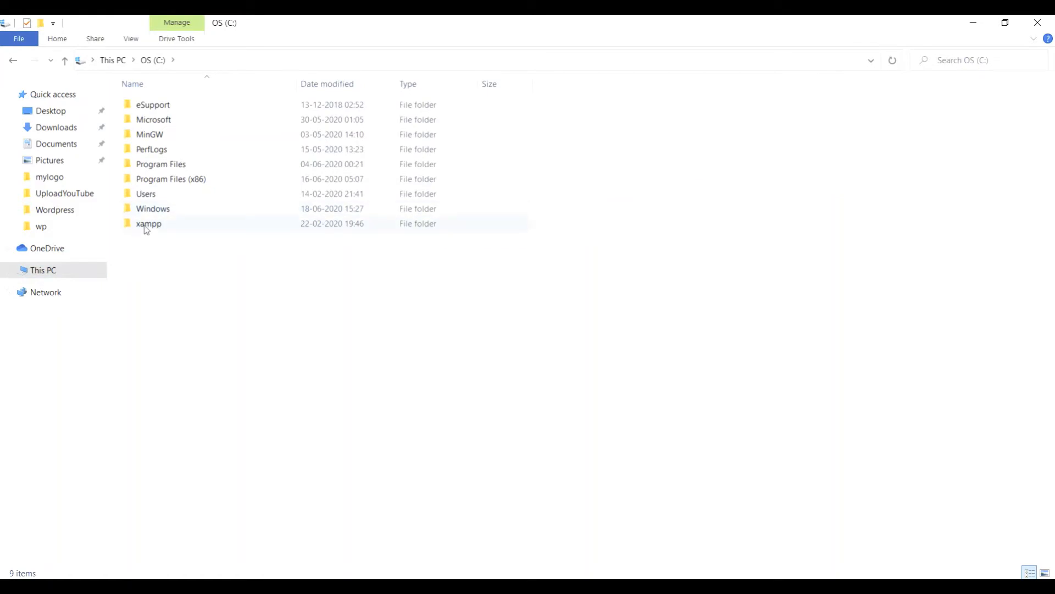
double_click(147, 227)
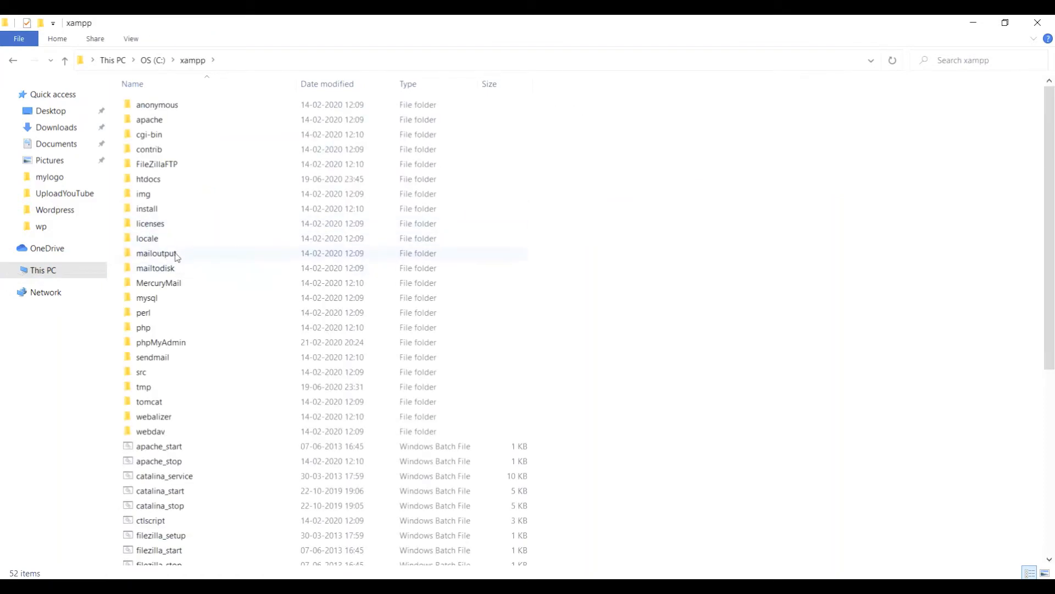
double_click(154, 183)
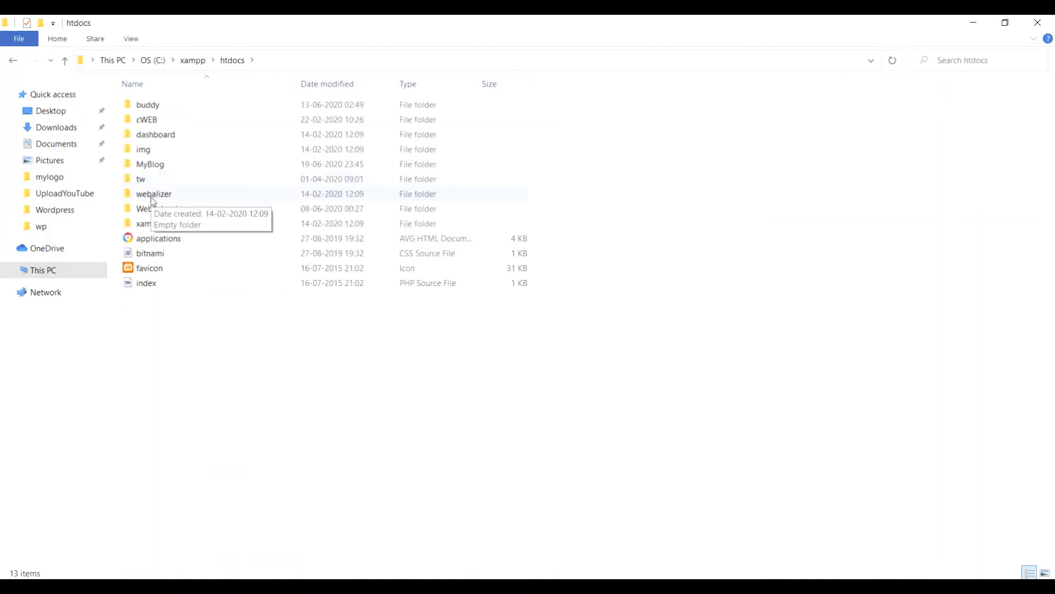
double_click(156, 171)
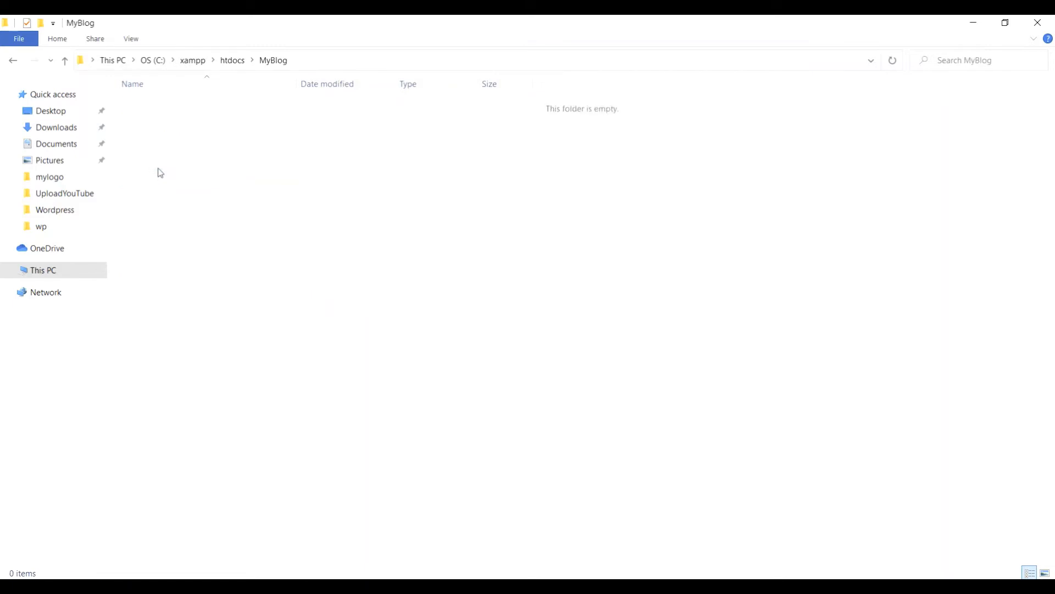
right_click(212, 151)
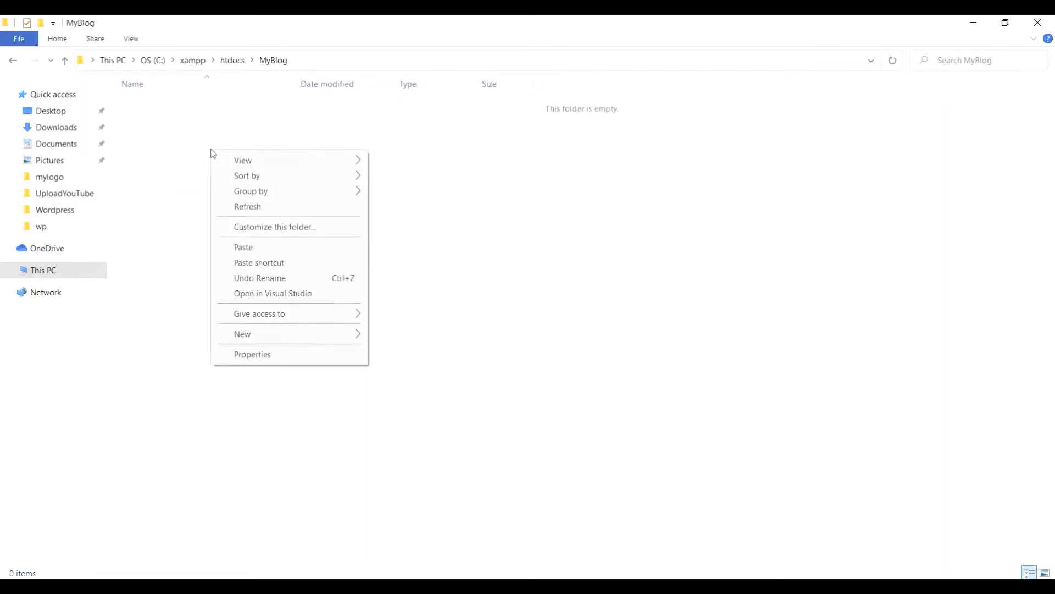
left_click(243, 250)
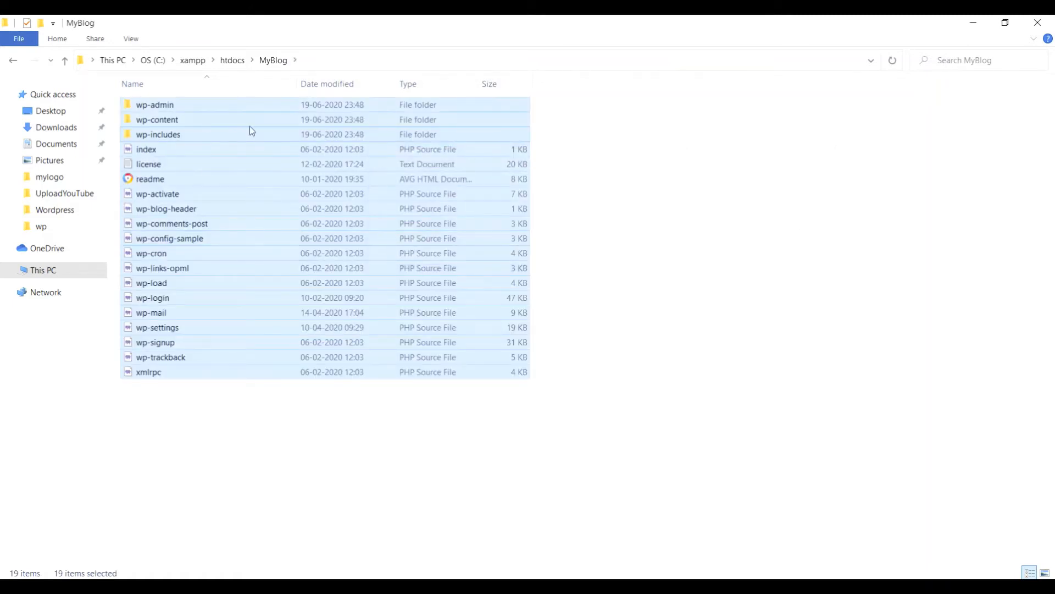
left_click(561, 276)
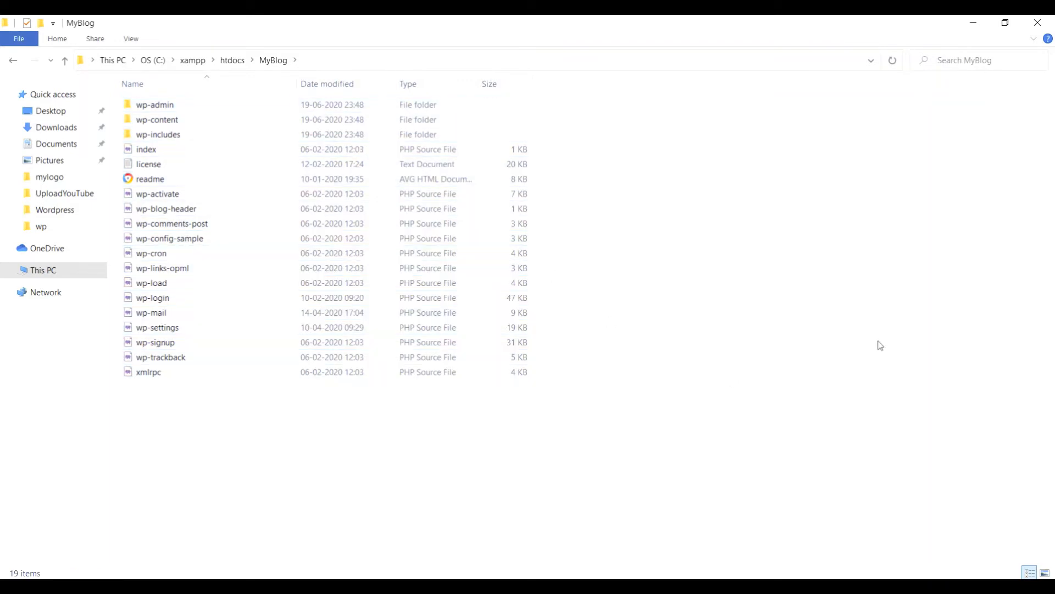
Launch XAMPP Control Panel from search, confirm Apache and MySQL are running, then minimize it.
left_click(974, 25)
left_click(974, 22)
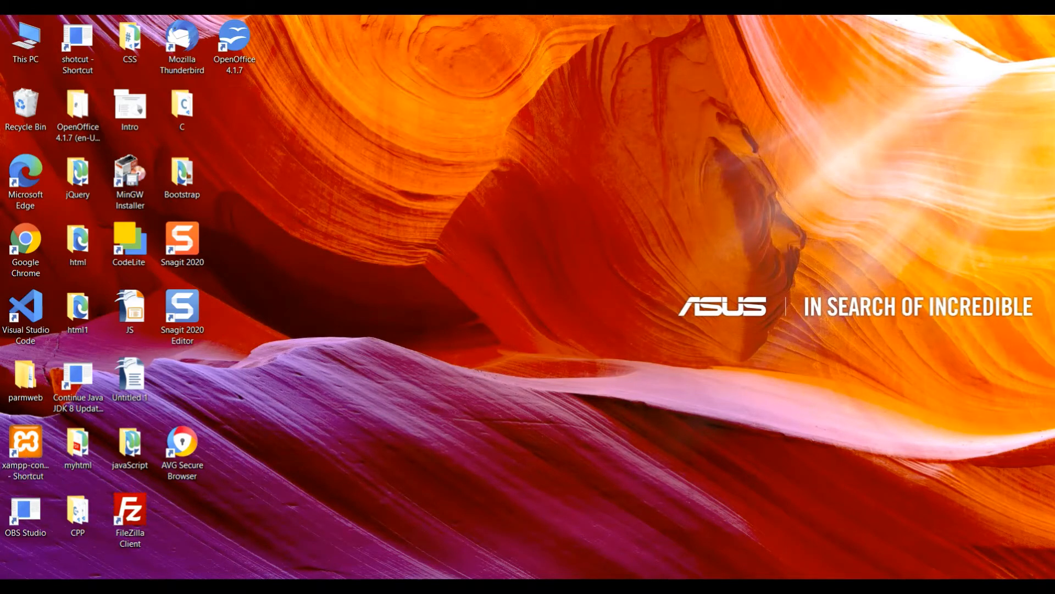
key("super+s")
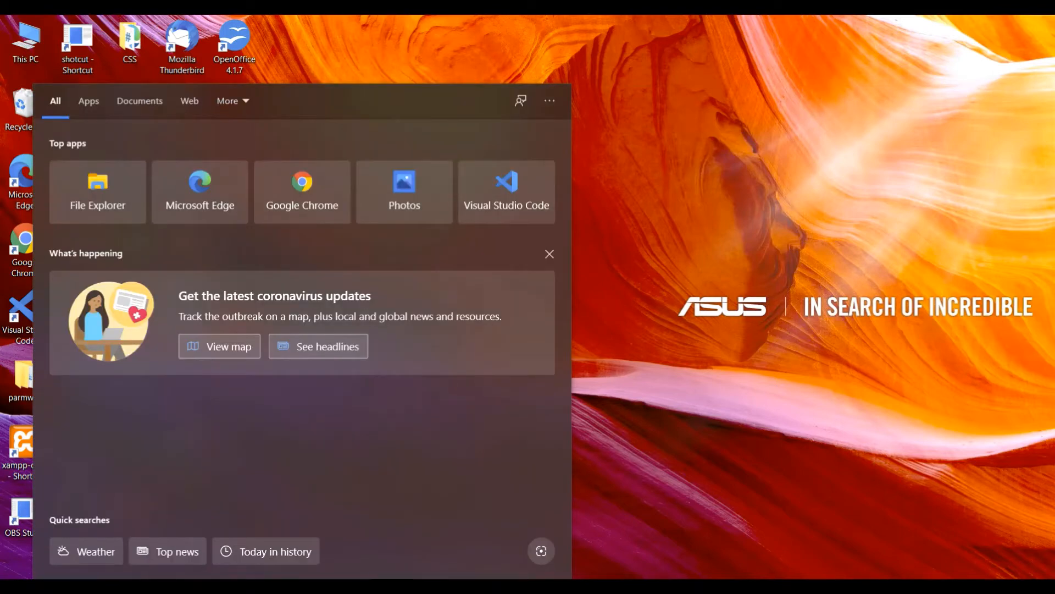
type("xampp")
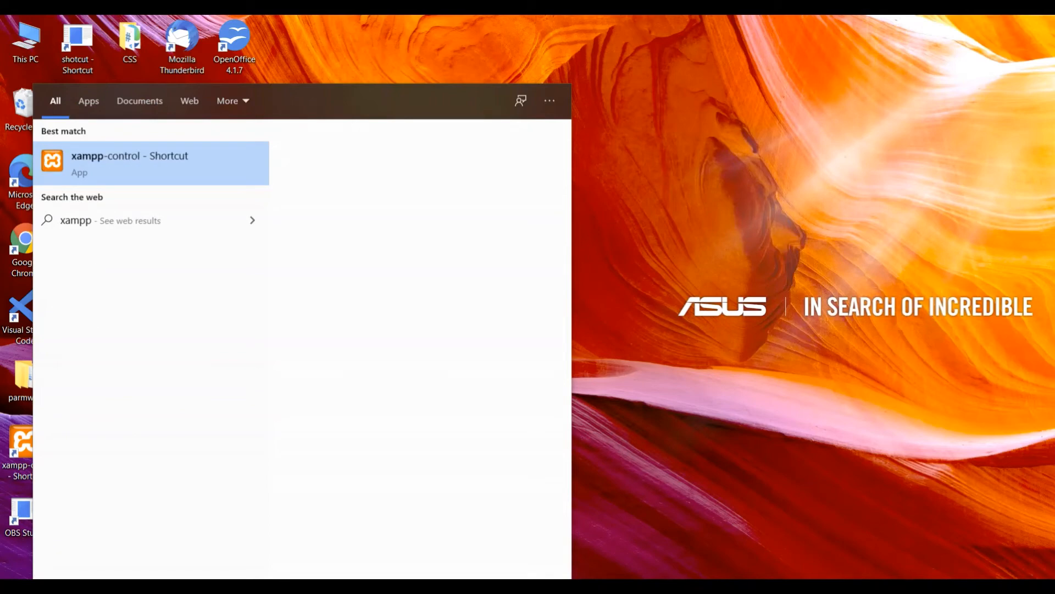
left_click(141, 163)
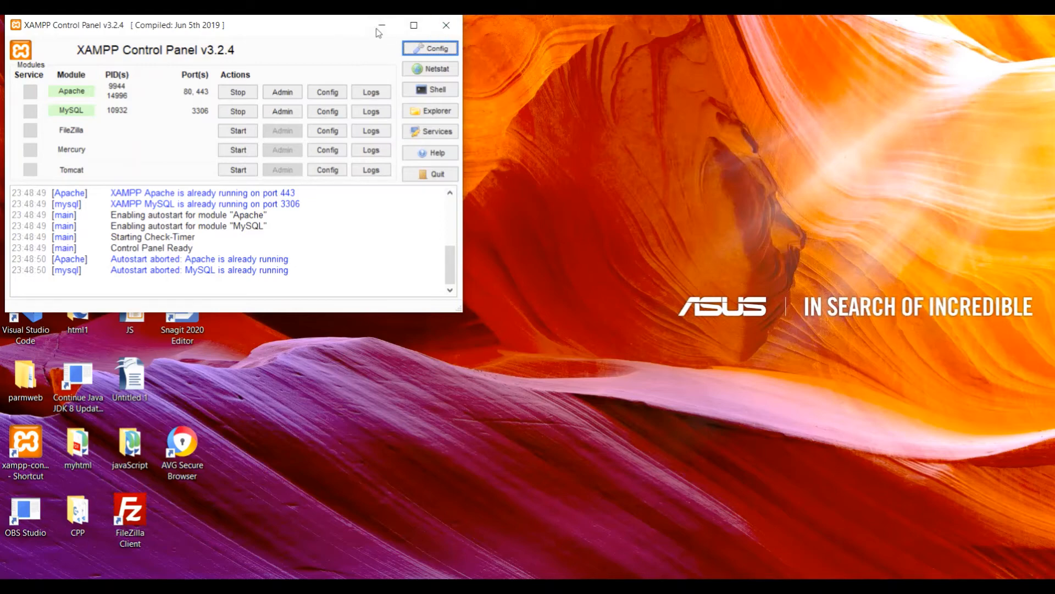
left_click(381, 27)
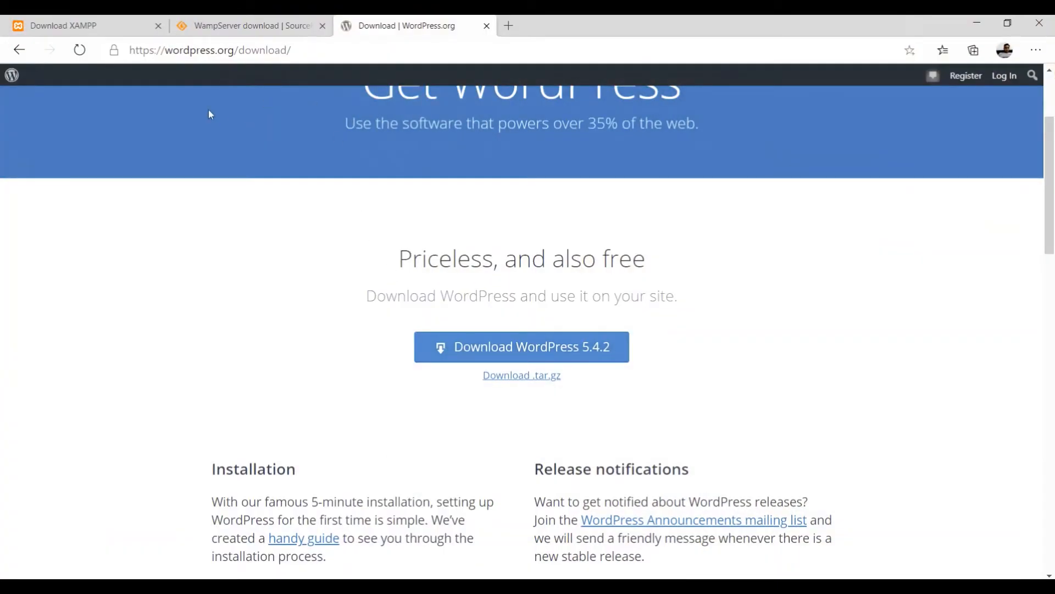
Close the XAMPP and WampServer download tabs and load localhost in Edge.
left_click(158, 25)
left_click(158, 26)
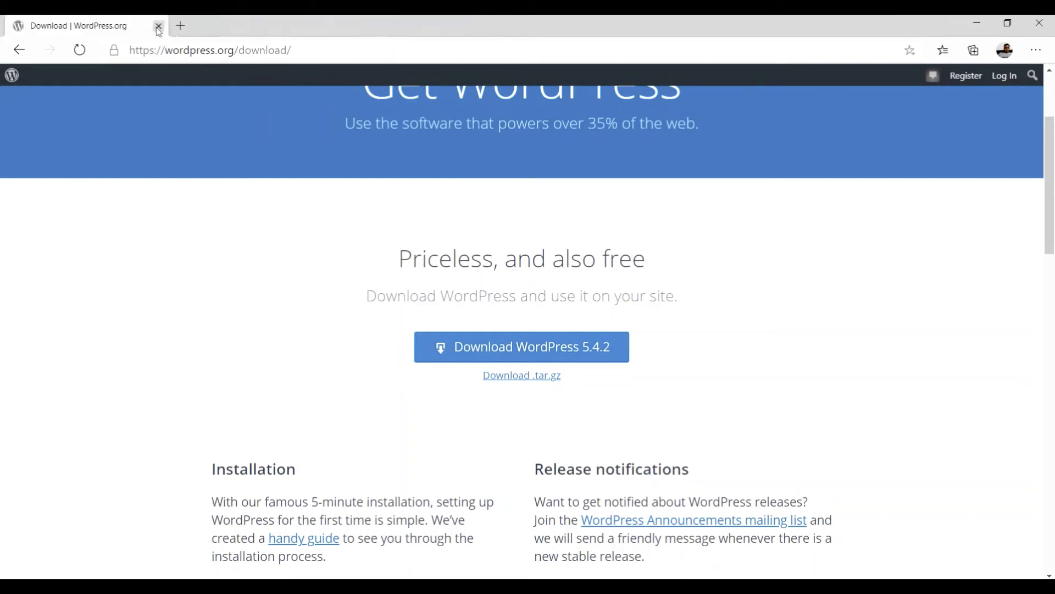
left_click(272, 50)
left_click_drag(303, 48, 129, 49)
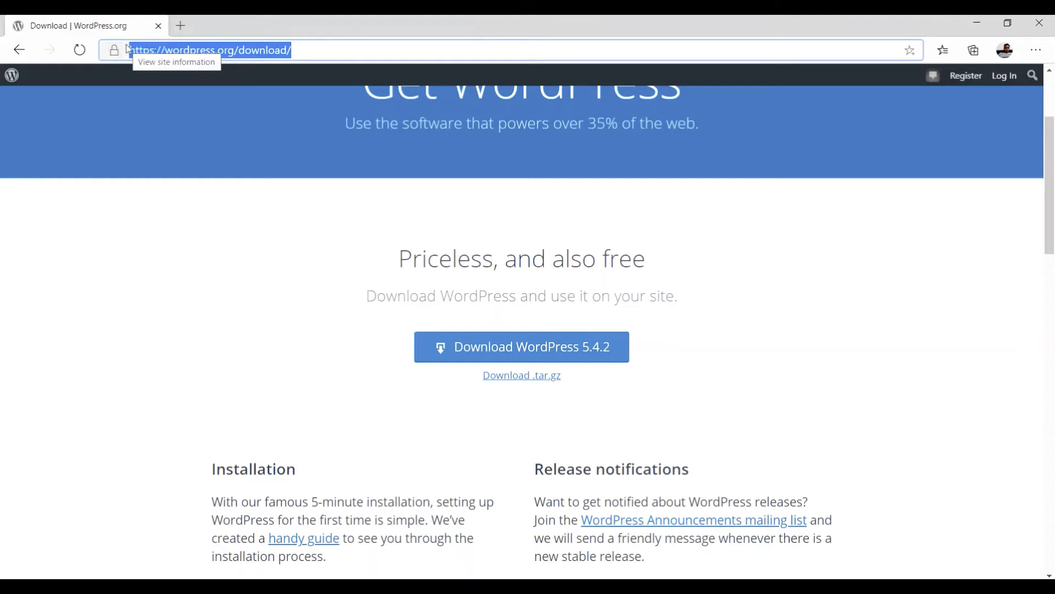
type("loca")
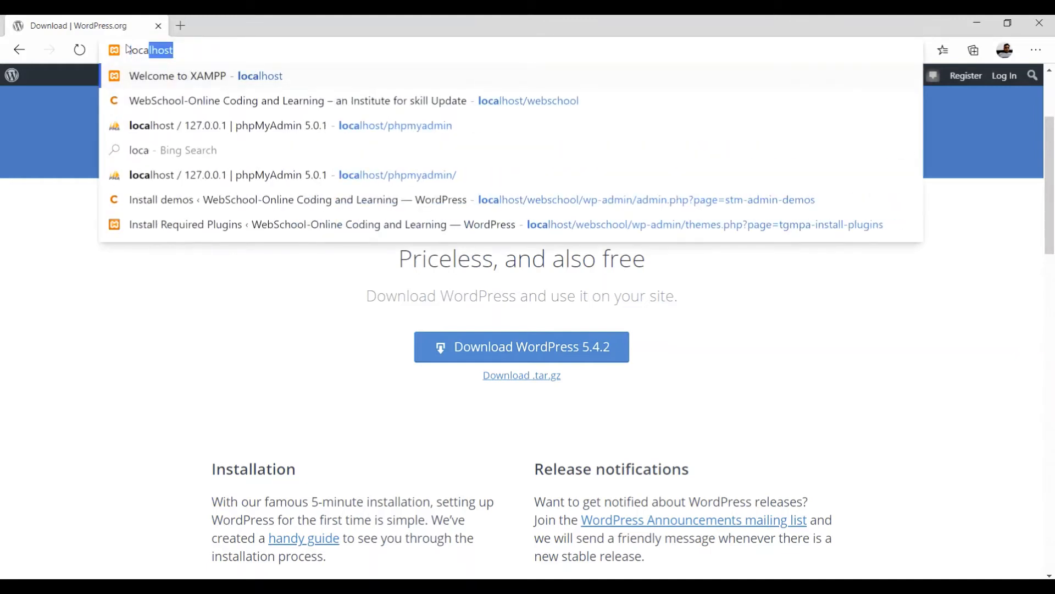
type("lhost")
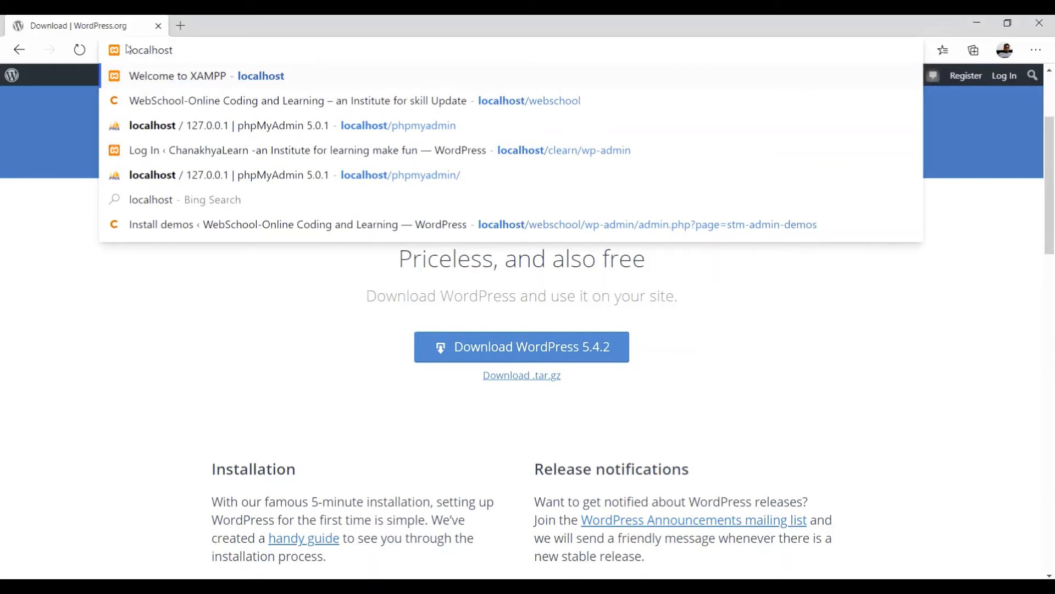
key("Return")
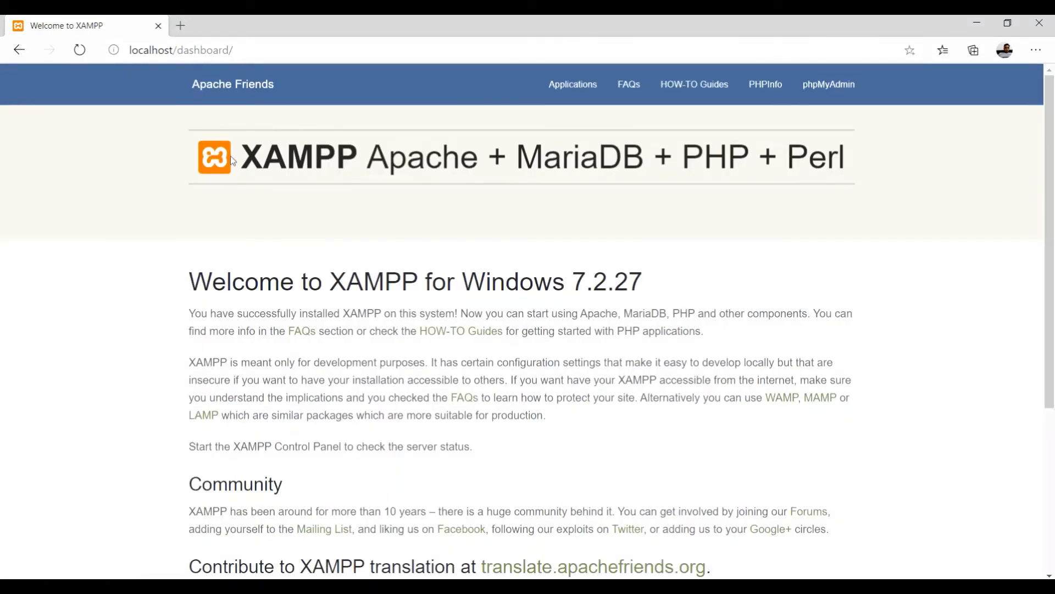
Scroll through the XAMPP for Windows 7.2.27 dashboard page to confirm the server responds.
scroll(357, 220, "down", 1)
scroll(361, 245, "up", 1)
scroll(346, 264, "down", 5)
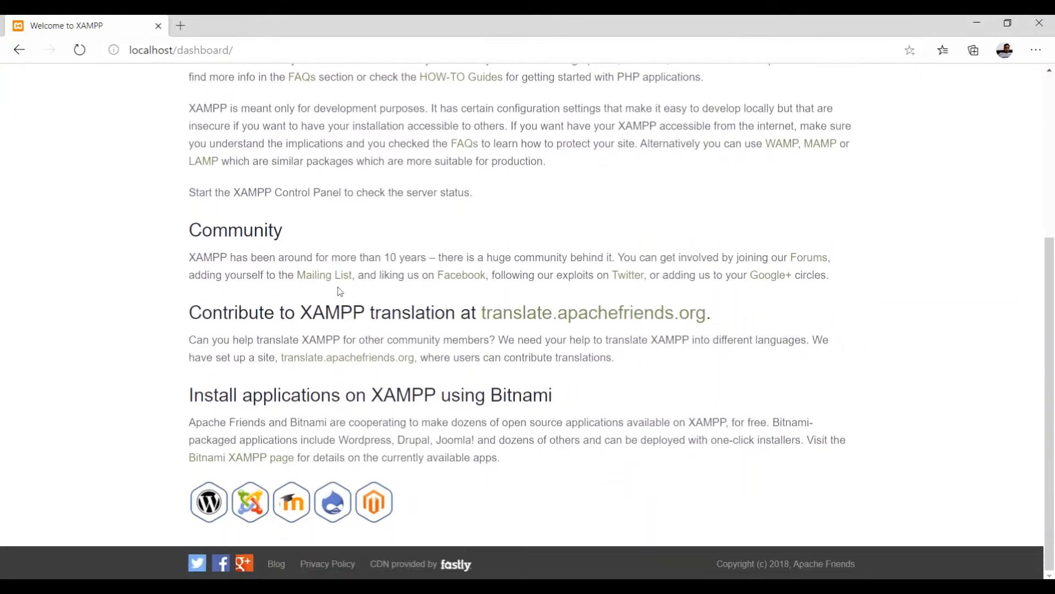
scroll(337, 289, "up", 5)
scroll(314, 181, "down", 5)
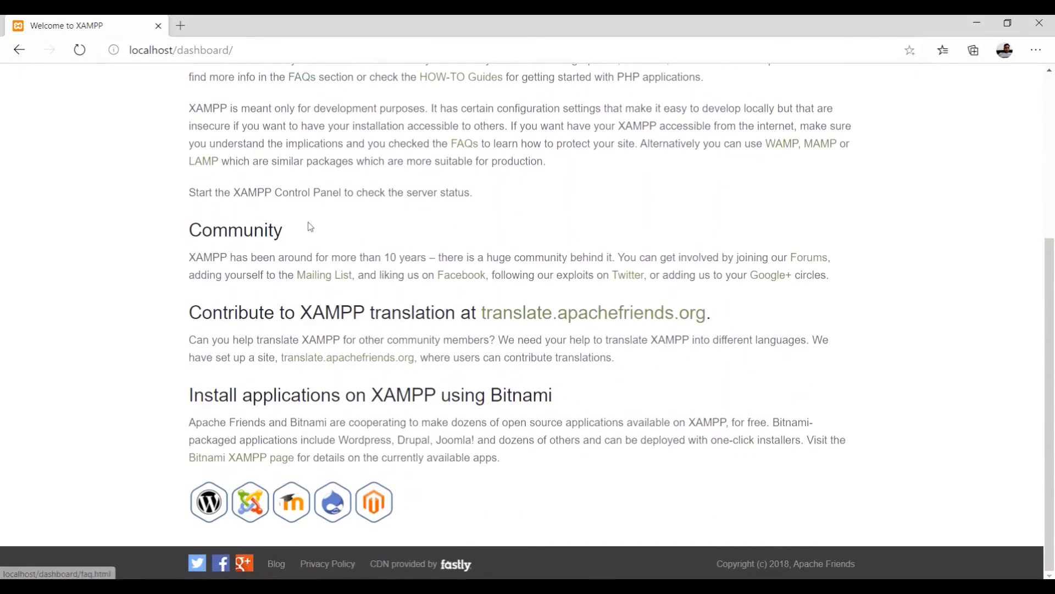
scroll(308, 227, "up", 5)
scroll(305, 214, "up", 1)
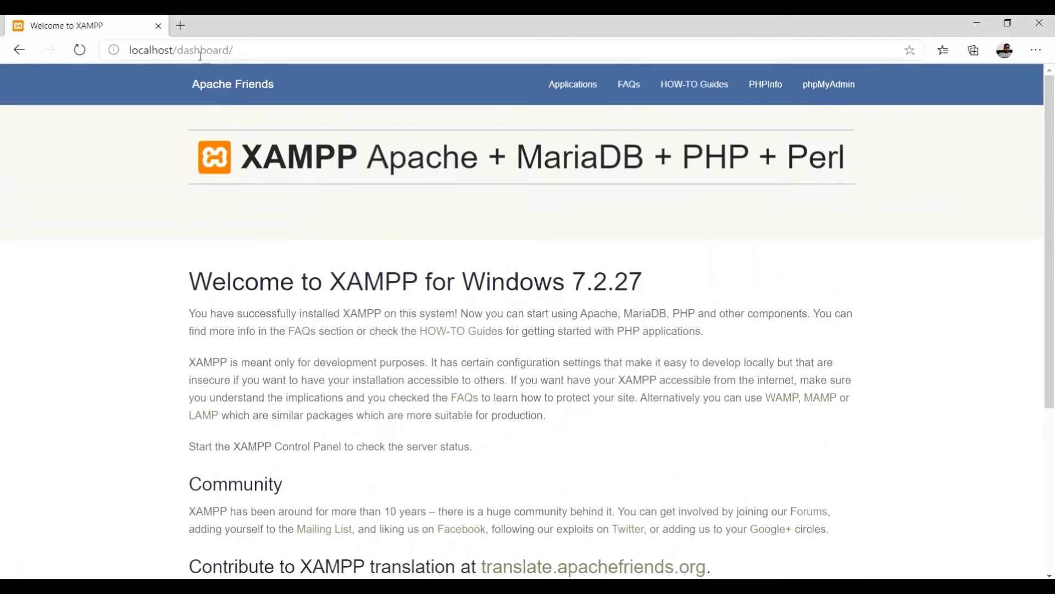
scroll(454, 279, "down", 5)
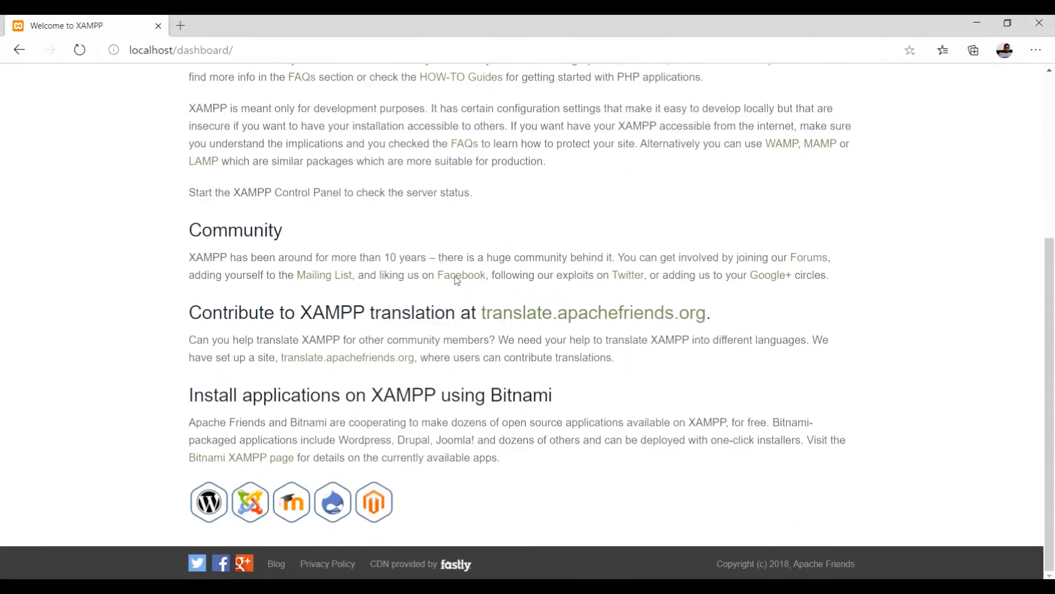
scroll(455, 282, "up", 5)
scroll(412, 205, "up", 1)
scroll(412, 205, "down", 4)
scroll(413, 209, "up", 4)
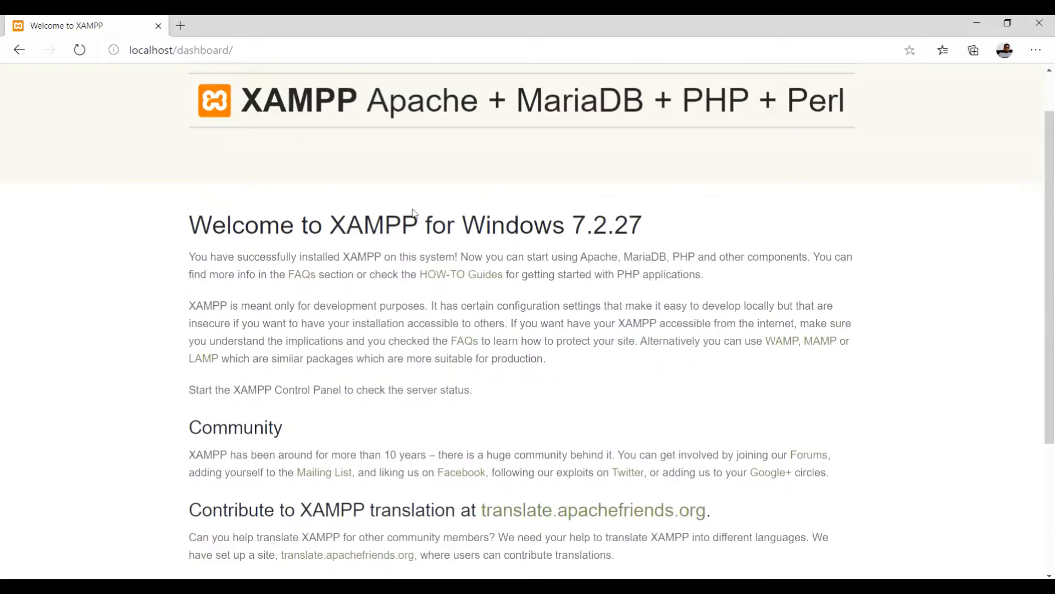
scroll(415, 214, "down", 4)
scroll(415, 266, "up", 4)
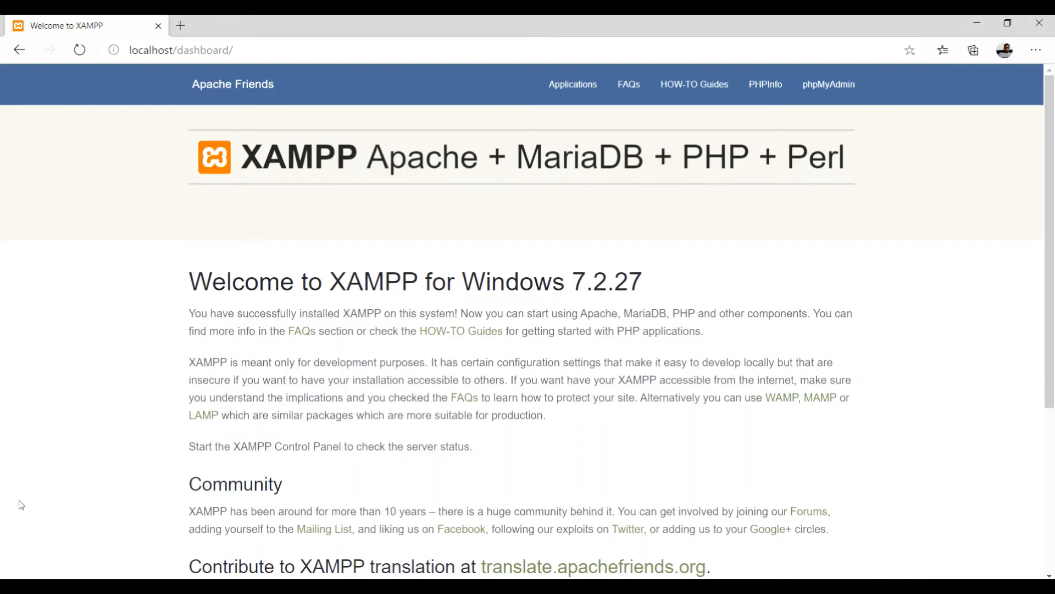
Open phpMyAdmin from the XAMPP dashboard and go to its Databases page, ready to name one.
left_click(818, 90)
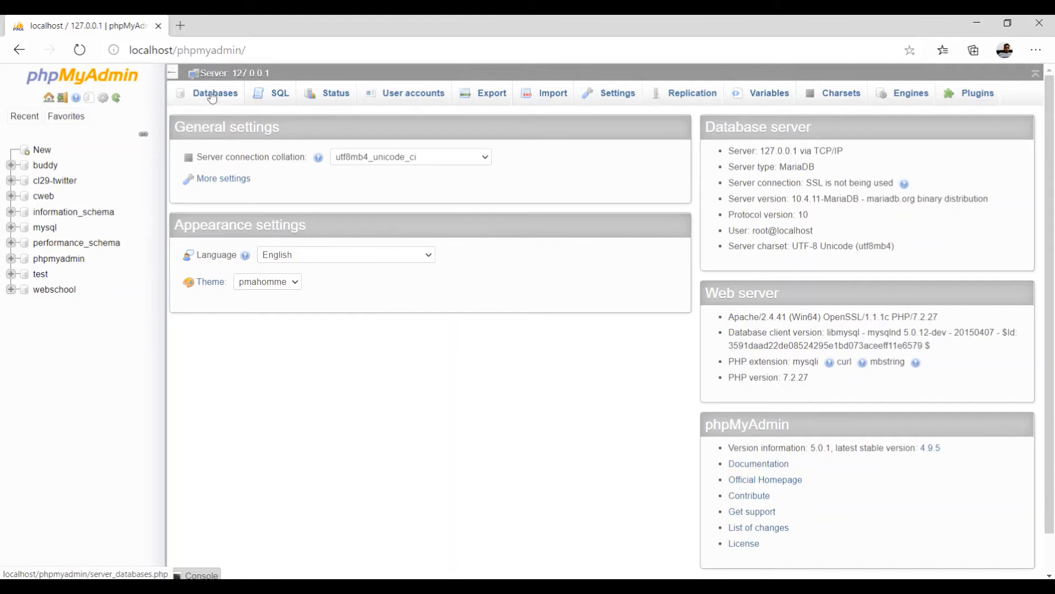
left_click(212, 97)
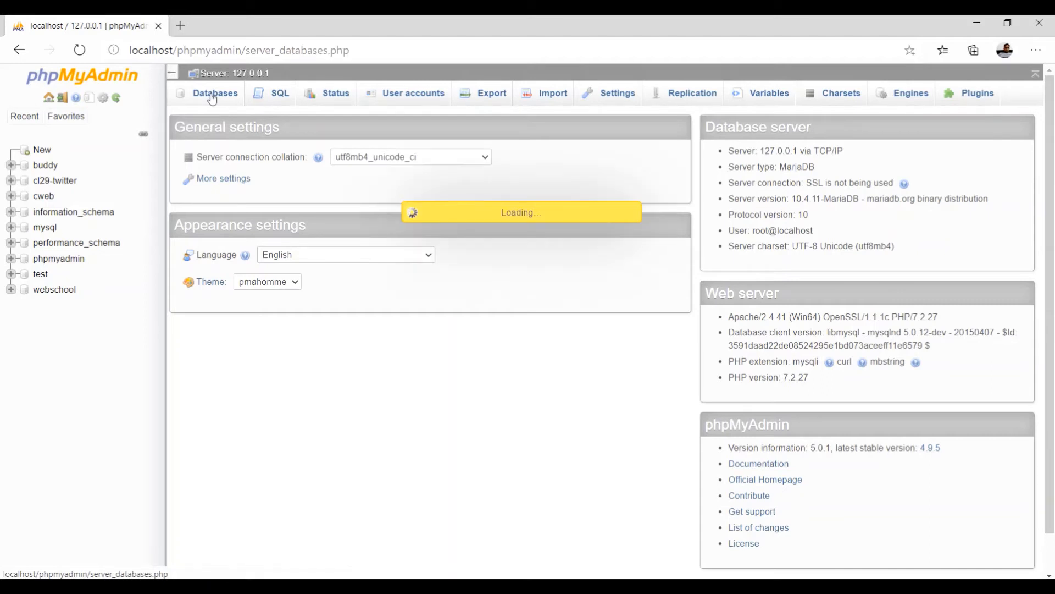
left_click(214, 191)
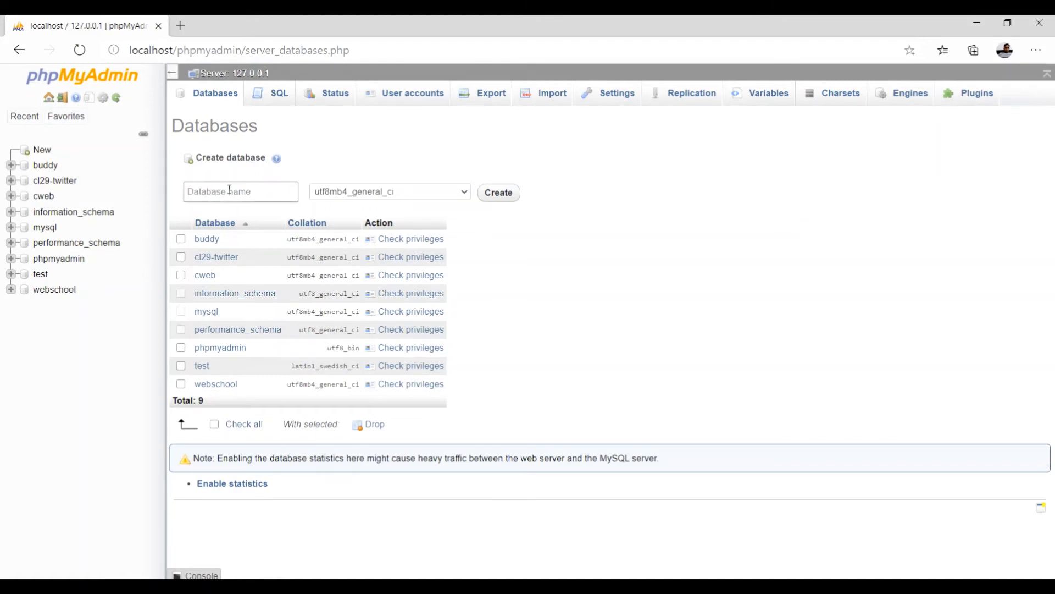
Create the empty myblog database, open it, and bring the browser window back.
left_click(230, 189)
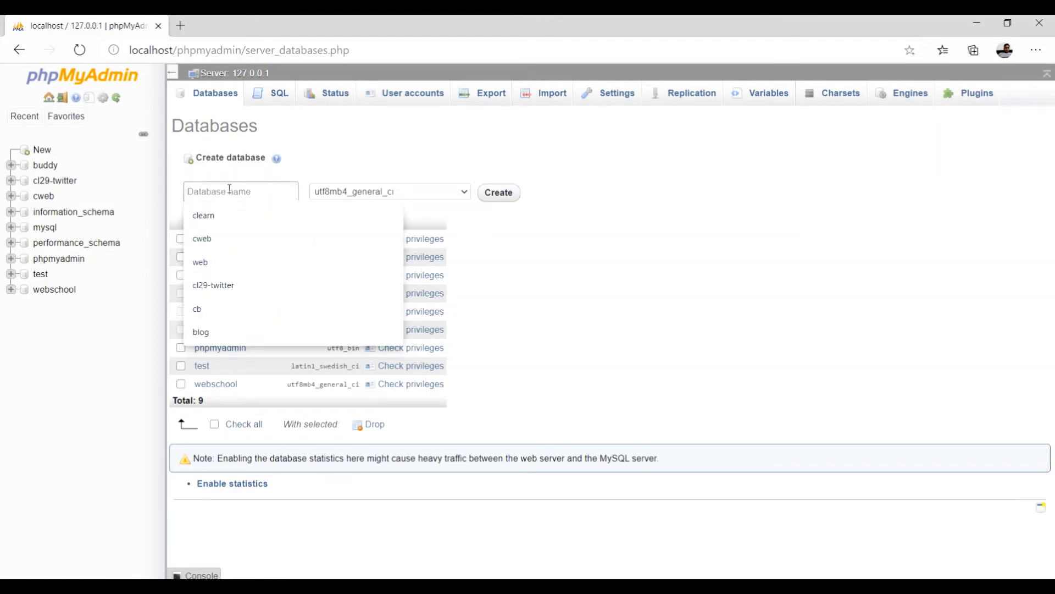
type("myblog")
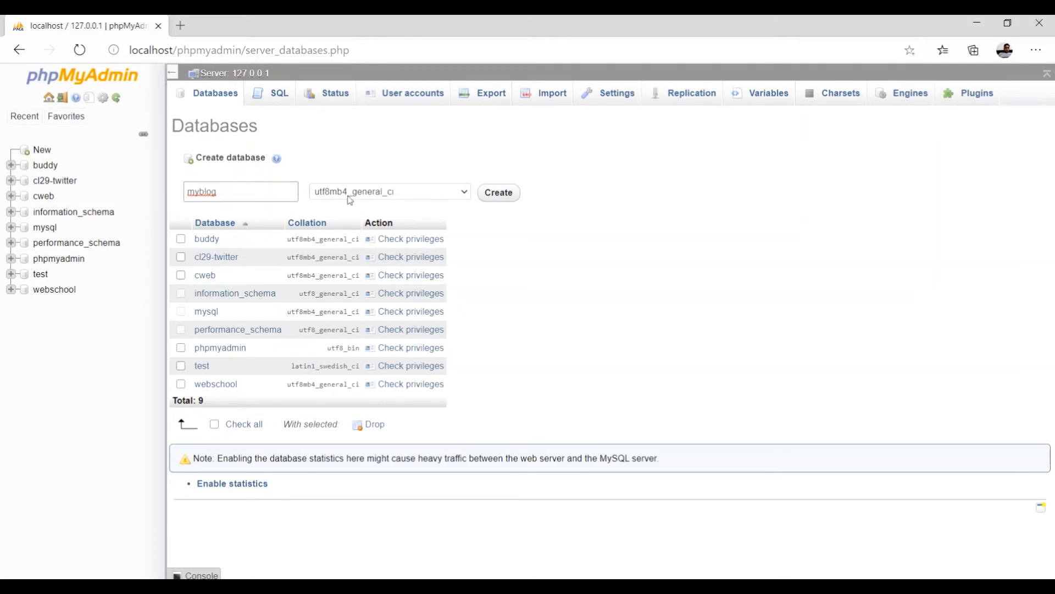
left_click(500, 199)
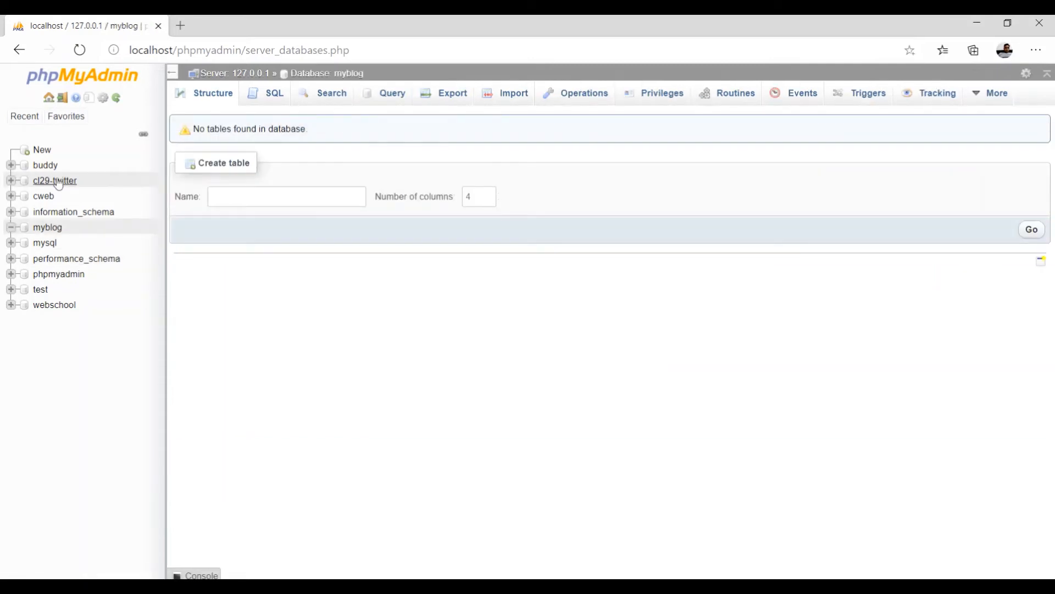
left_click(49, 230)
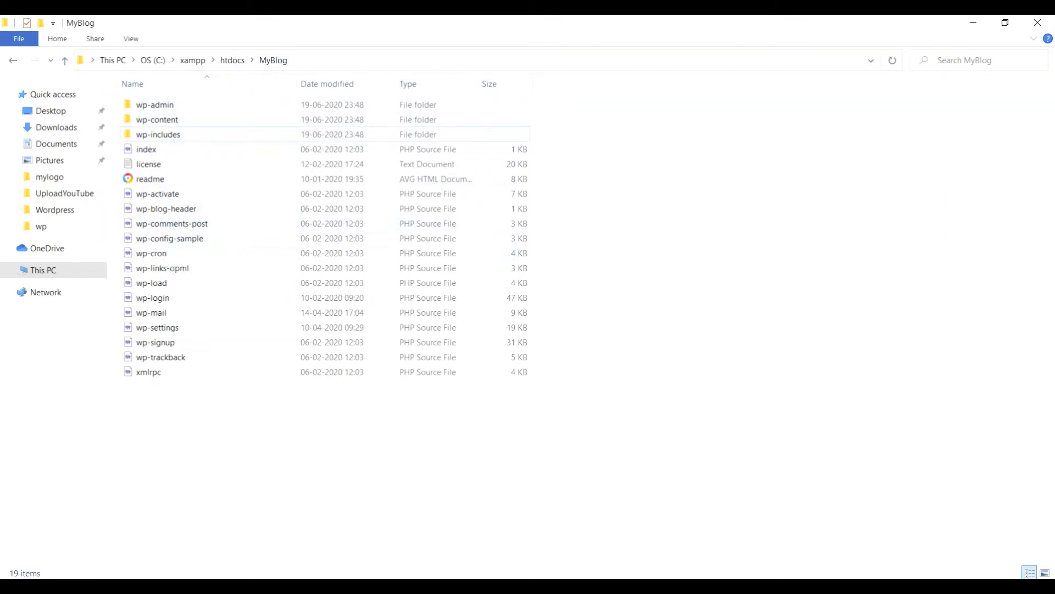
mouse_move(491, 587)
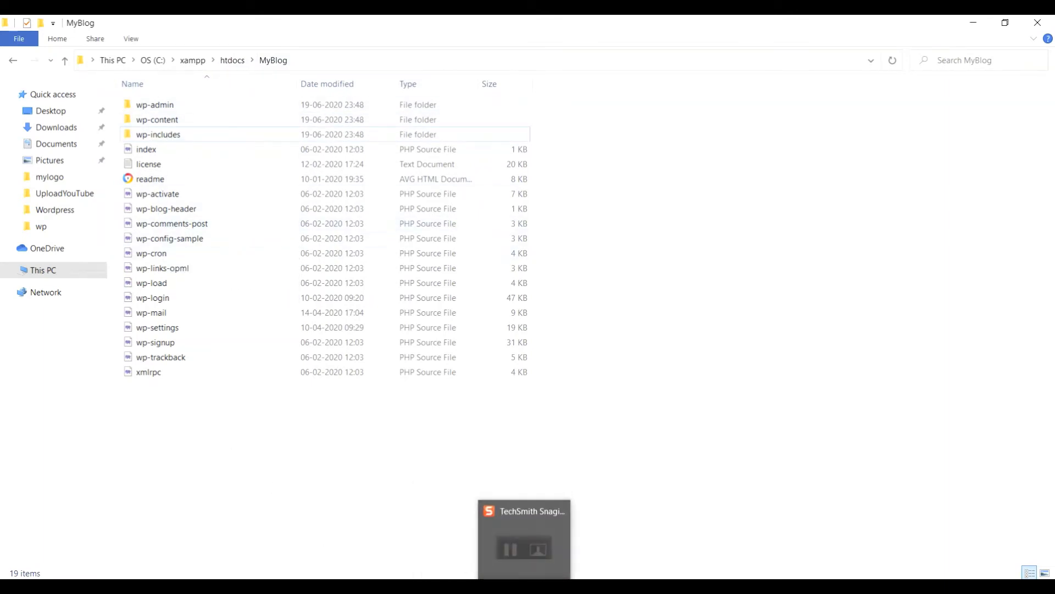
left_click(525, 587)
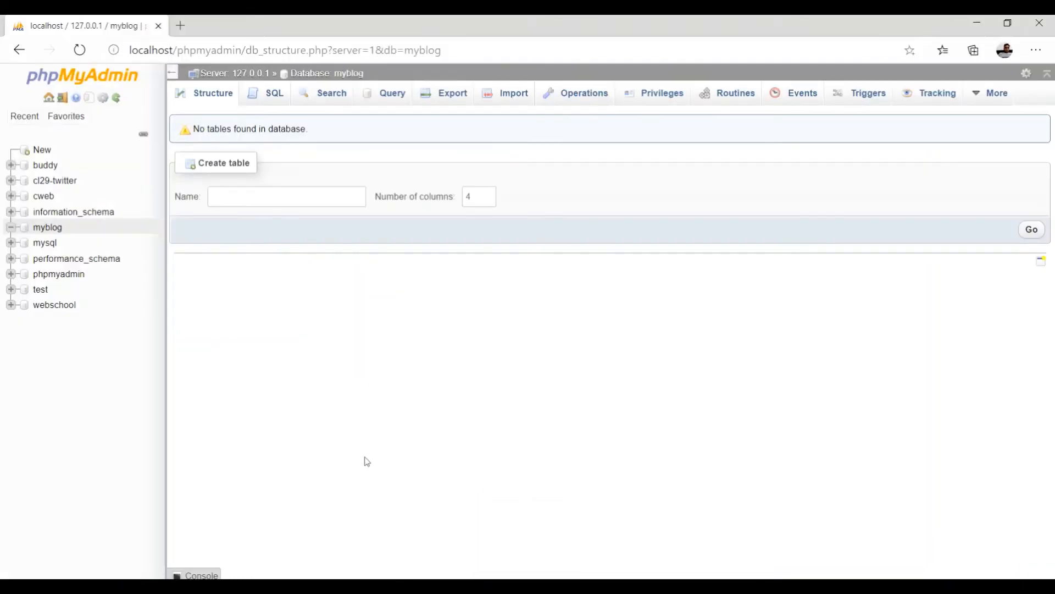
Load localhost/myblog in a new Edge tab.
left_click(182, 24)
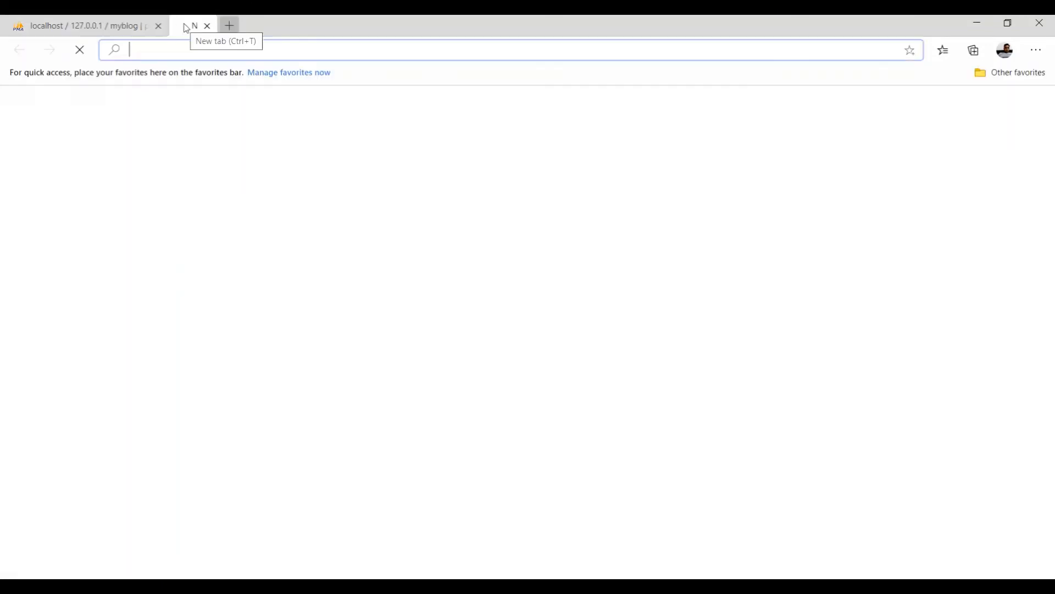
type("lo")
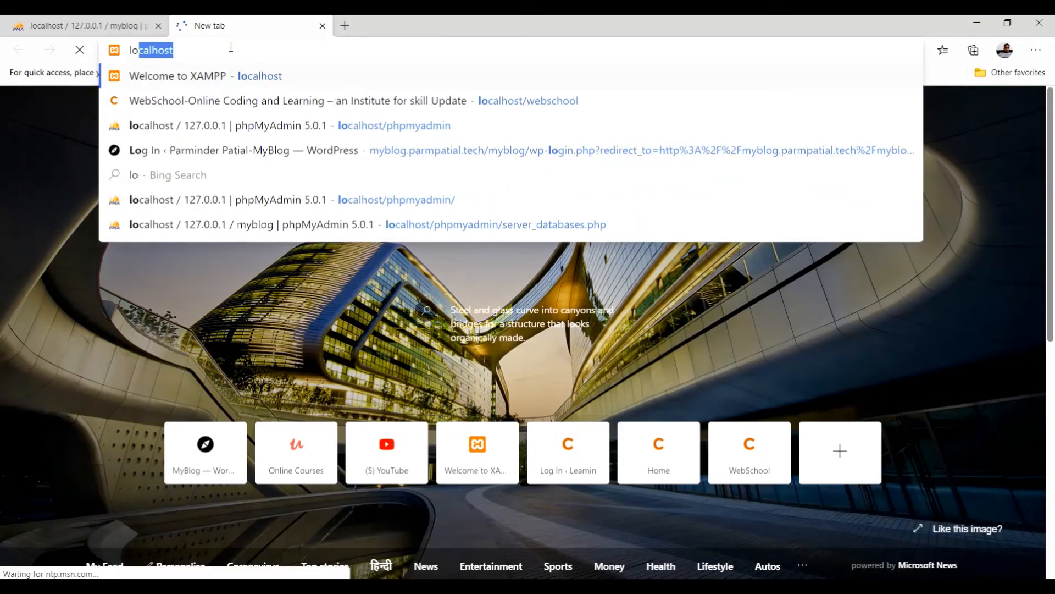
type("cal")
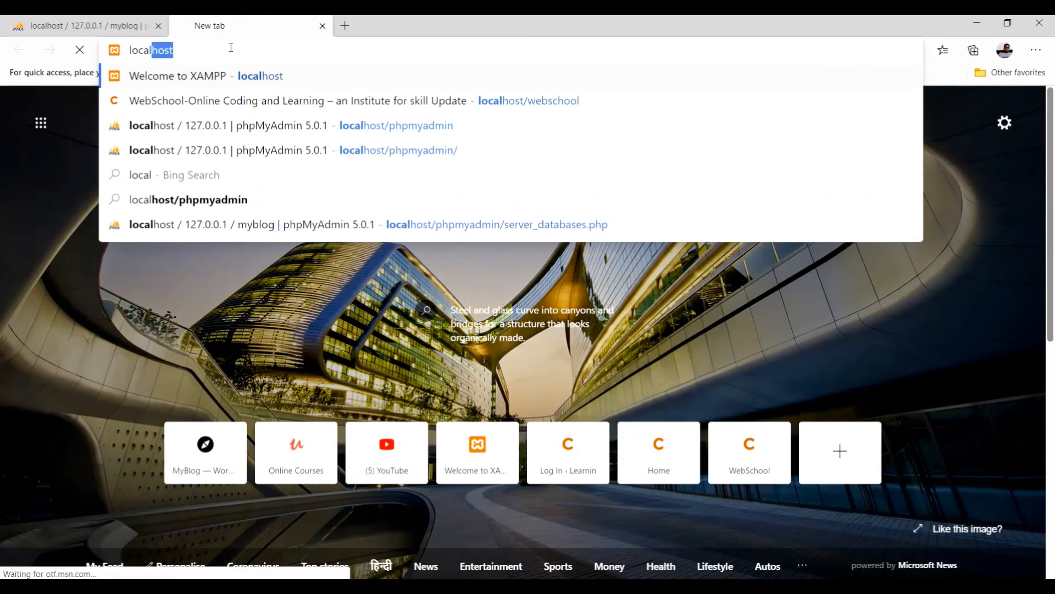
type("host/")
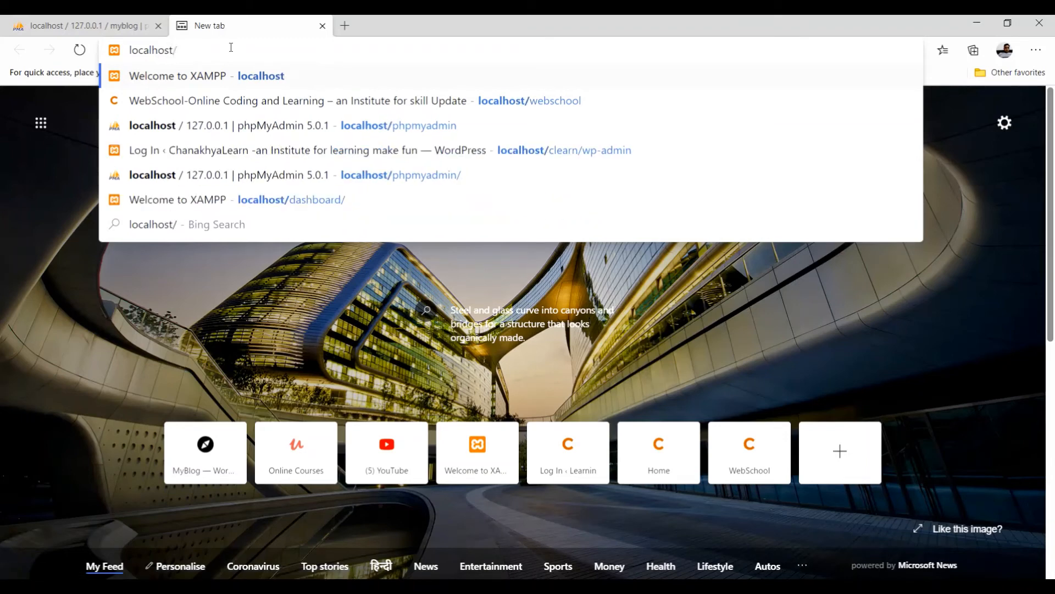
type("my")
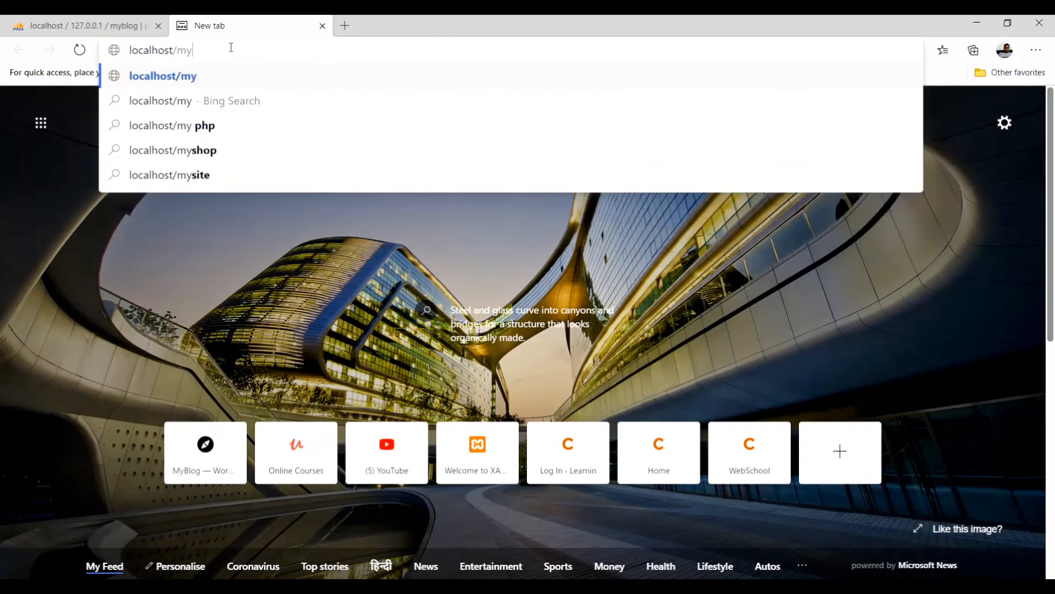
type("blog")
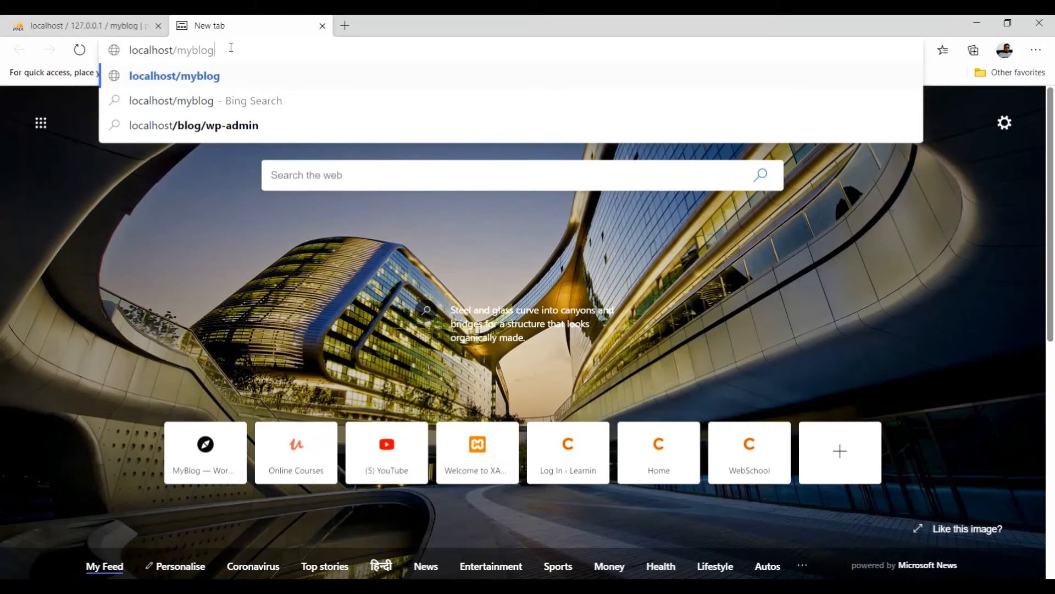
key("Return")
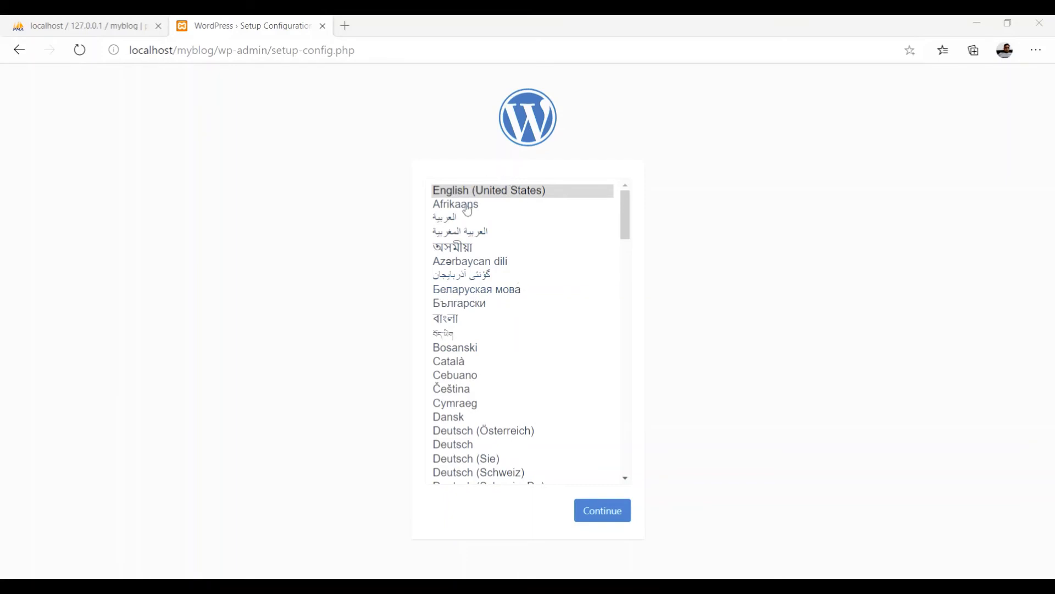
Scroll the installation language list, leaving English (United States) selected.
left_click_drag(621, 225, 622, 204)
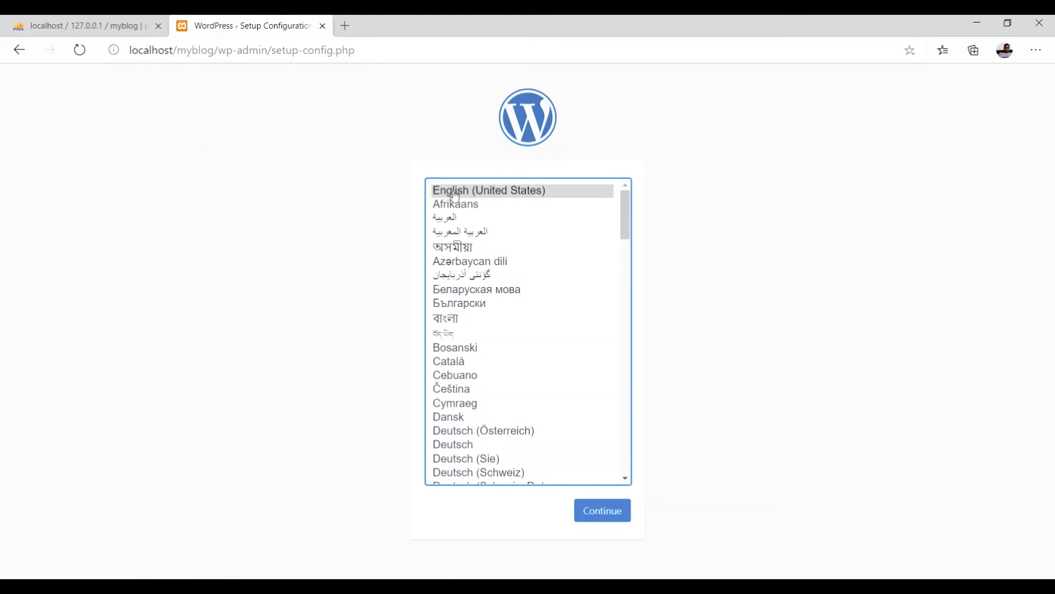
Continue with English (United States) to the setup welcome page.
left_click(603, 513)
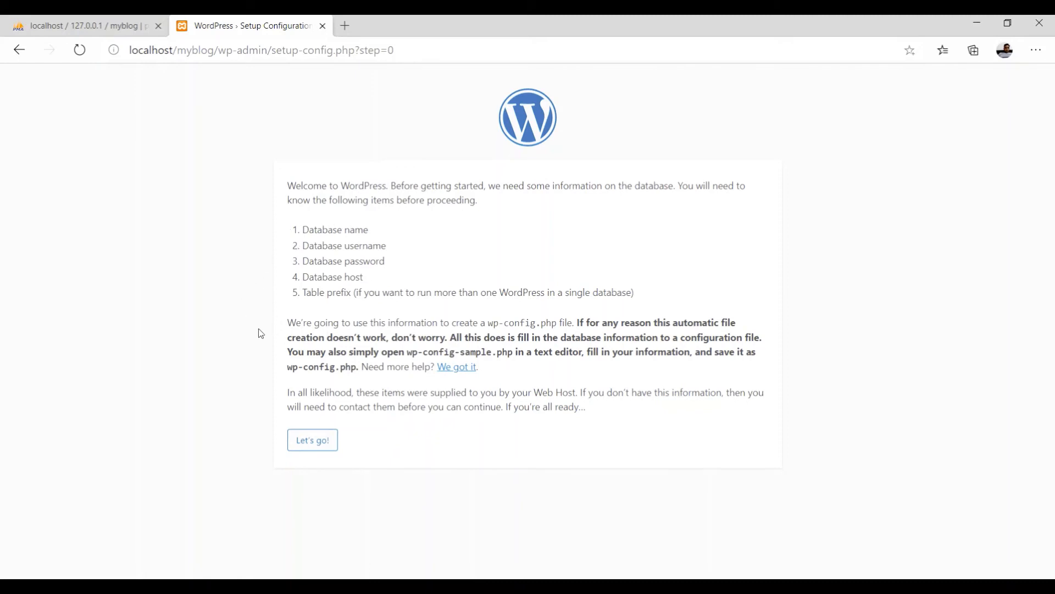
Enter database name myblog, username root and a blank password, then submit the form.
left_click(320, 443)
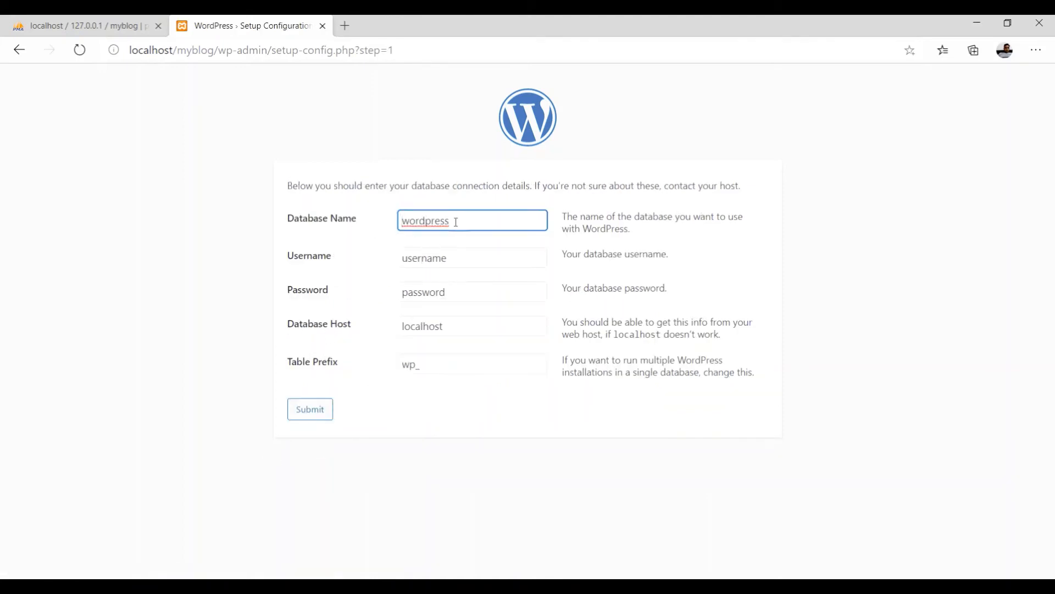
left_click_drag(455, 221, 400, 220)
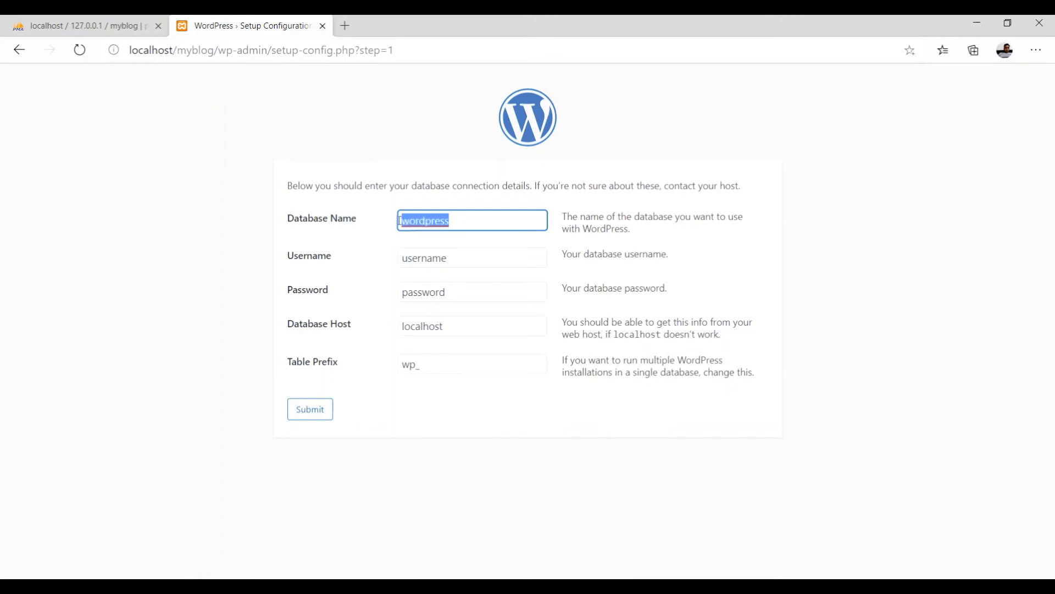
type("my")
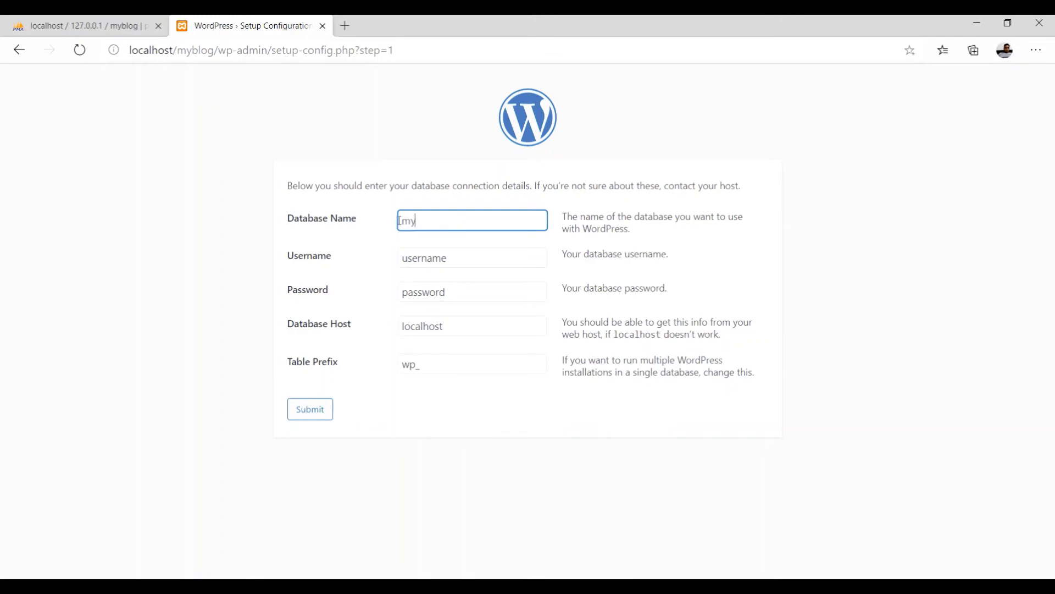
type("blog")
key("Tab")
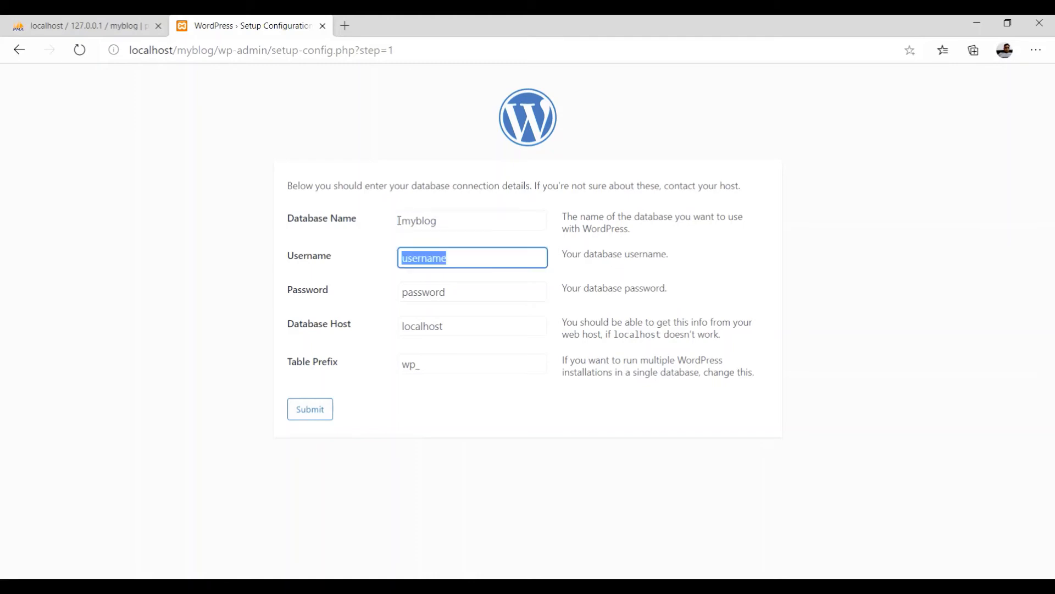
type("root")
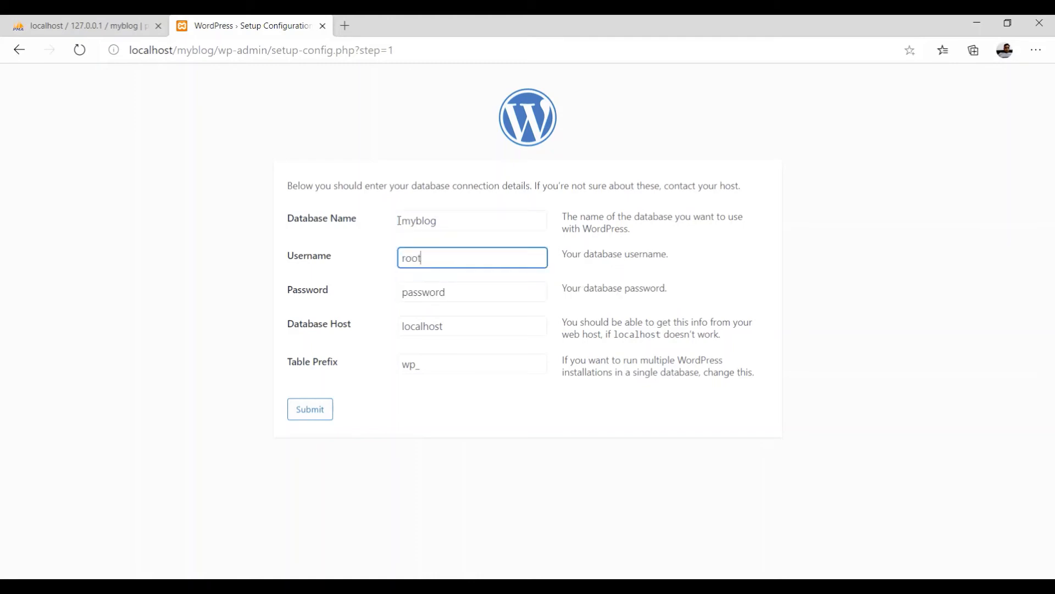
key("Tab")
key("BackSpace")
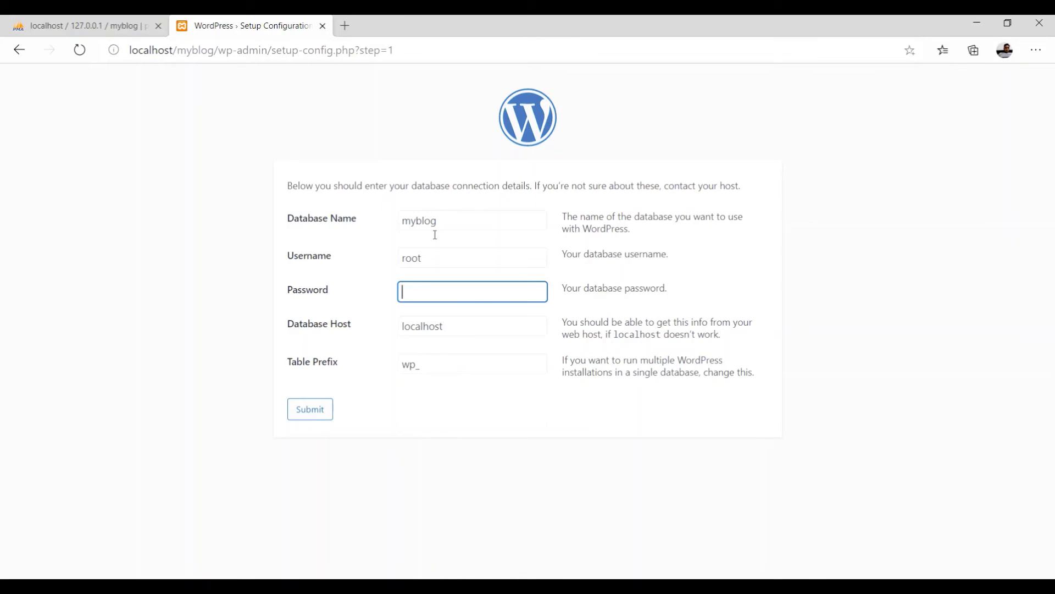
left_click(307, 412)
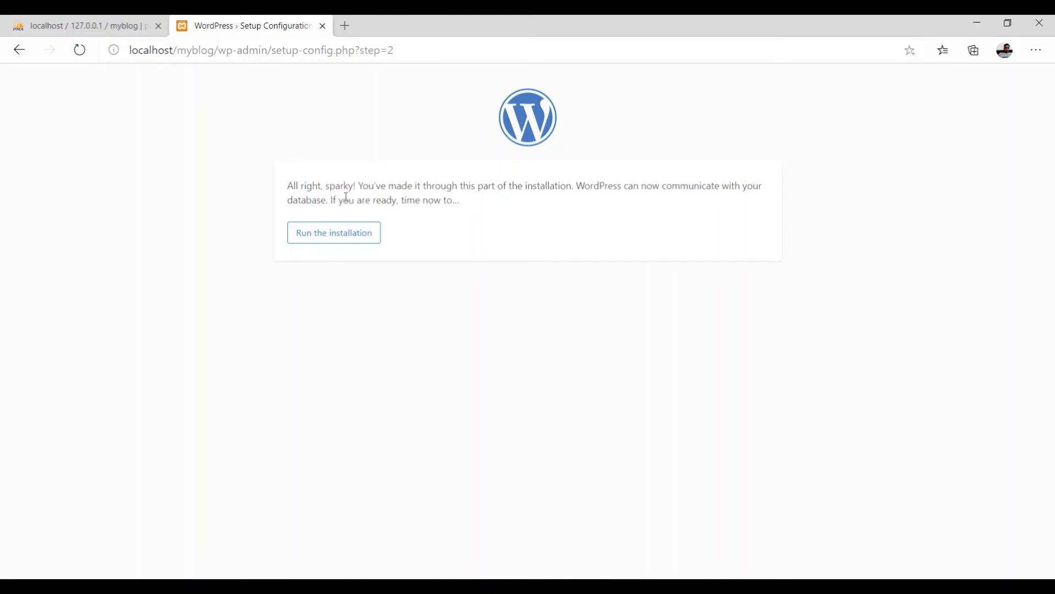
Start the WordPress installation from the ready-to-install page.
left_click(330, 237)
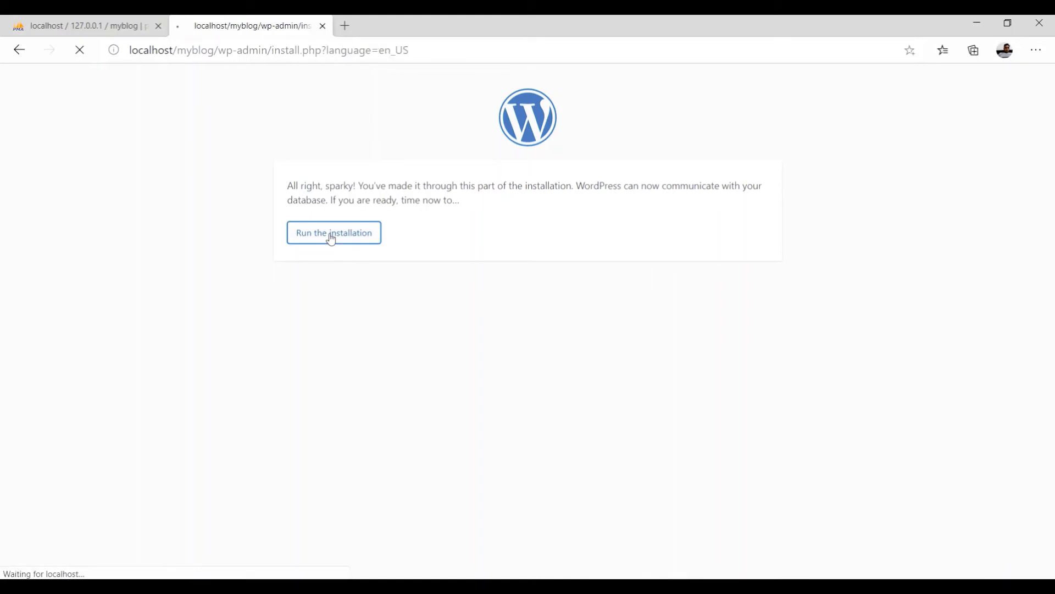
scroll(204, 298, "down", 2)
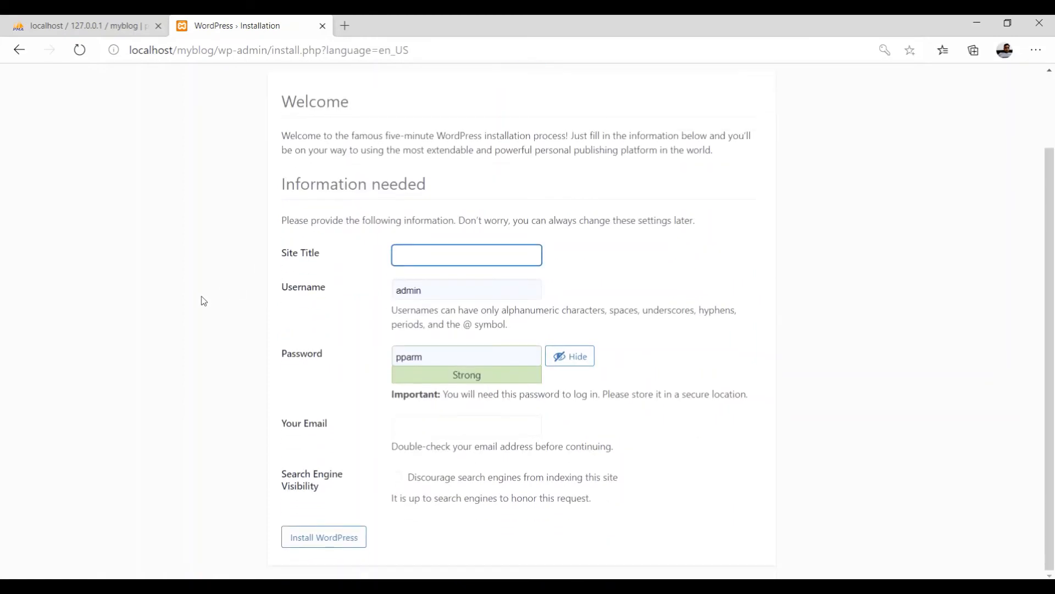
scroll(204, 272, "up", 2)
scroll(206, 268, "down", 2)
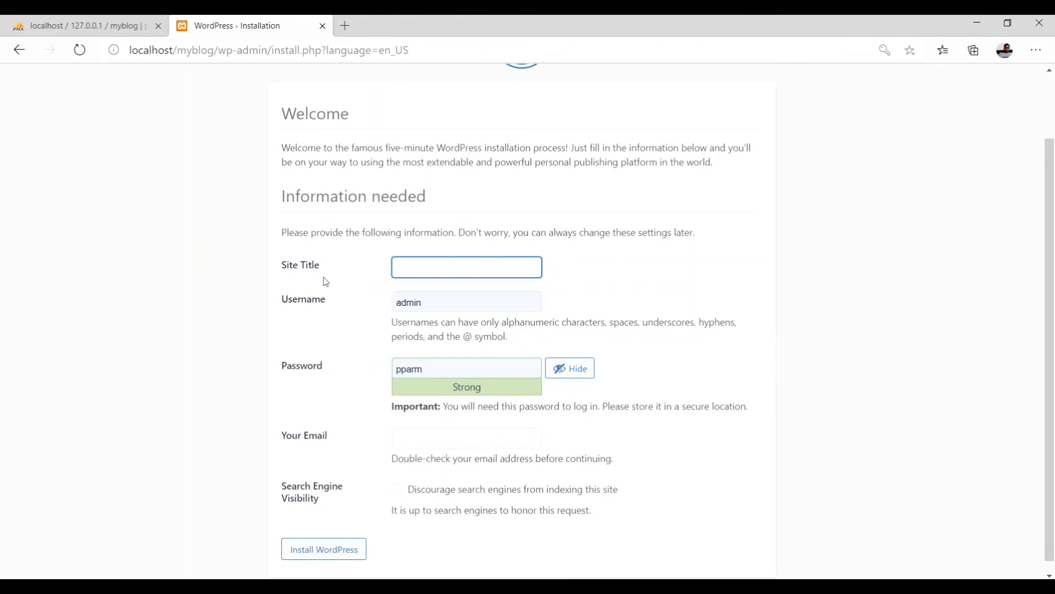
Enter the blog's site title ending in '-MyBlog' and keep admin as the username.
left_click(416, 254)
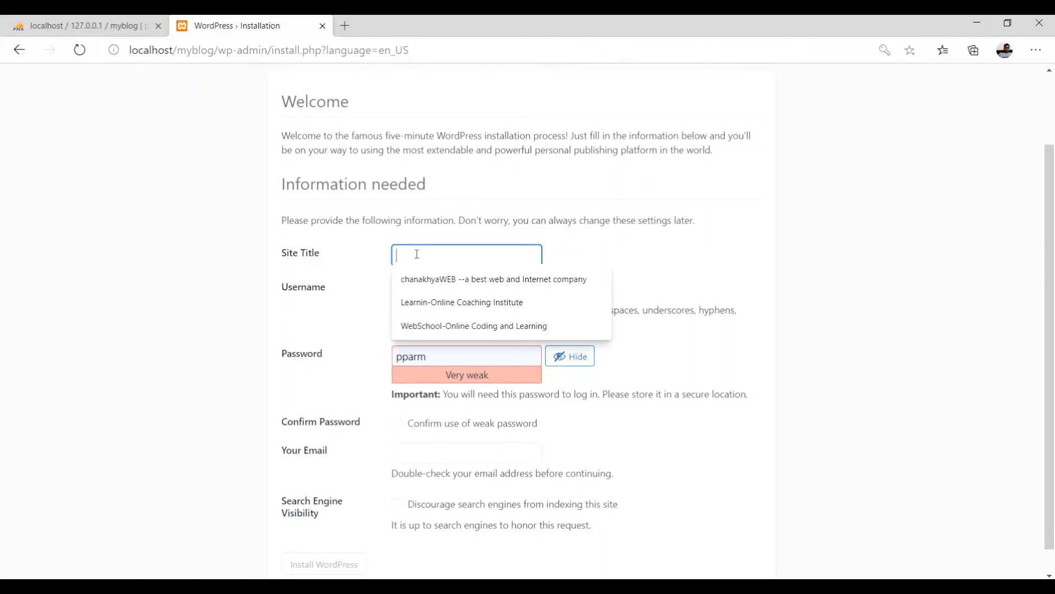
type("Parmin")
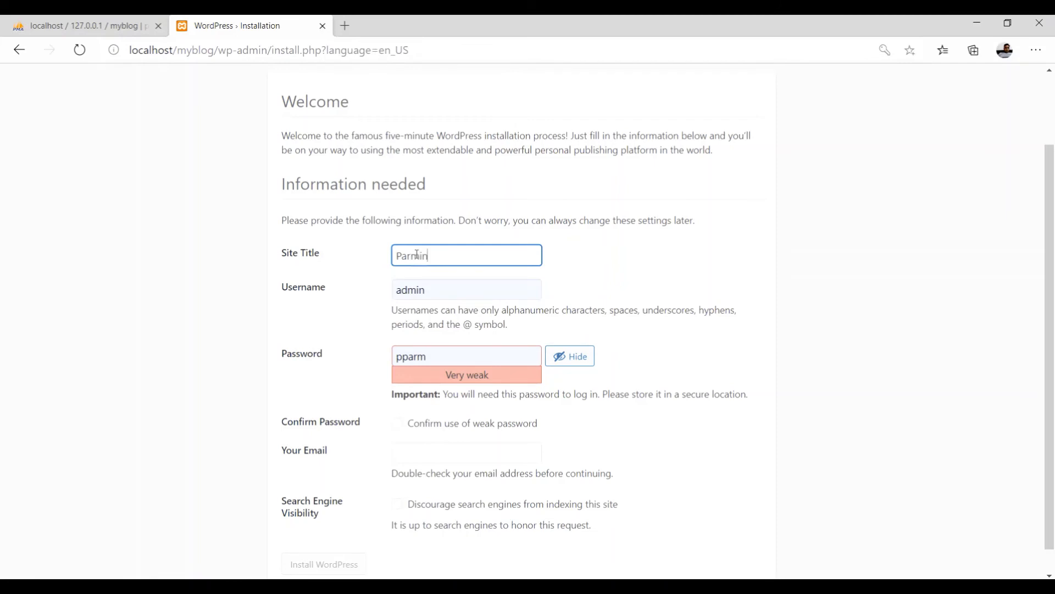
type("der Patial-MyBlog")
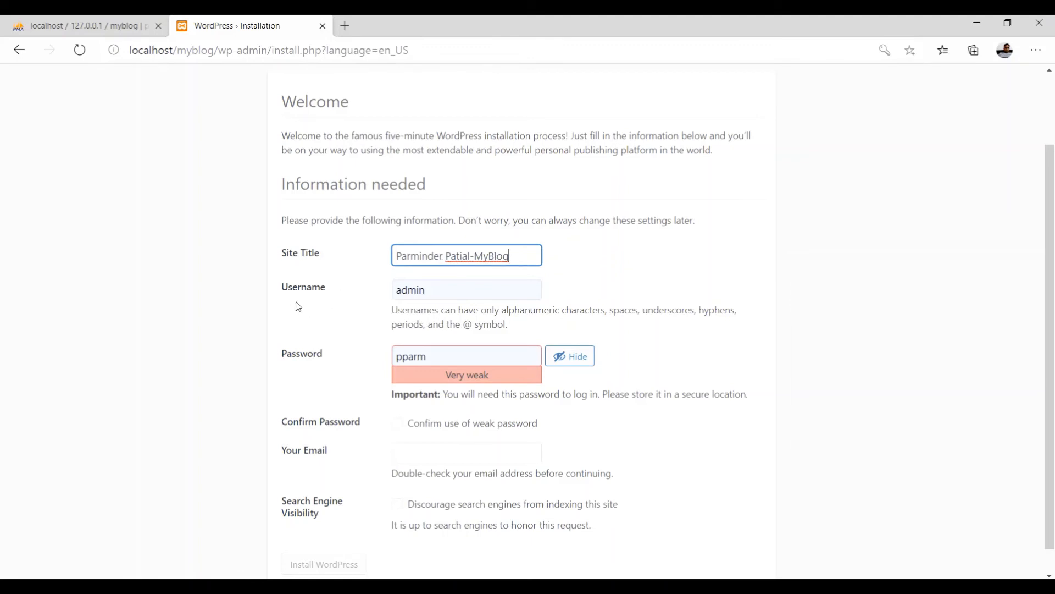
left_click(433, 287)
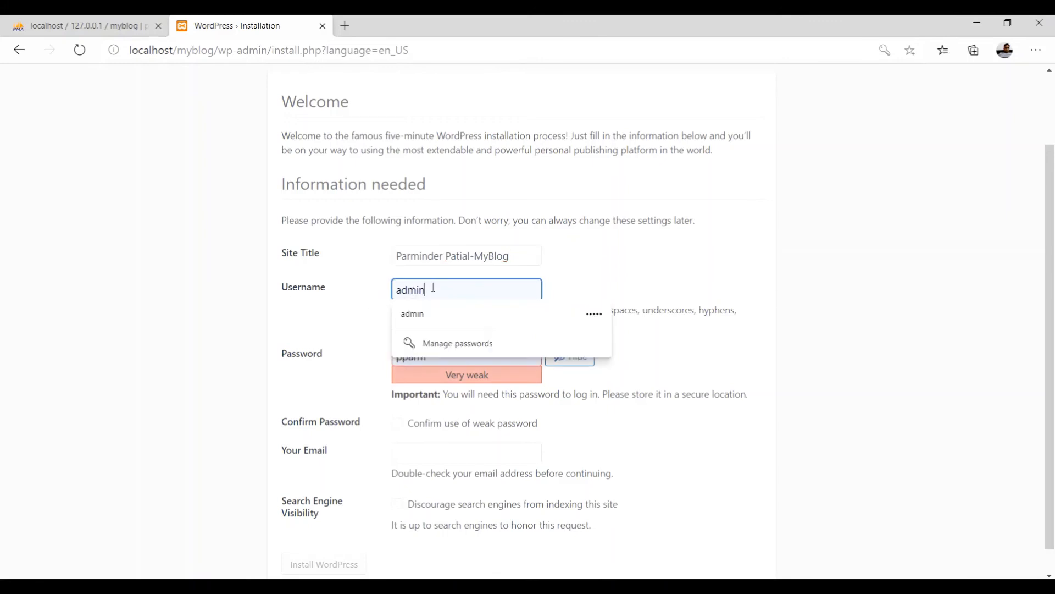
left_click(574, 289)
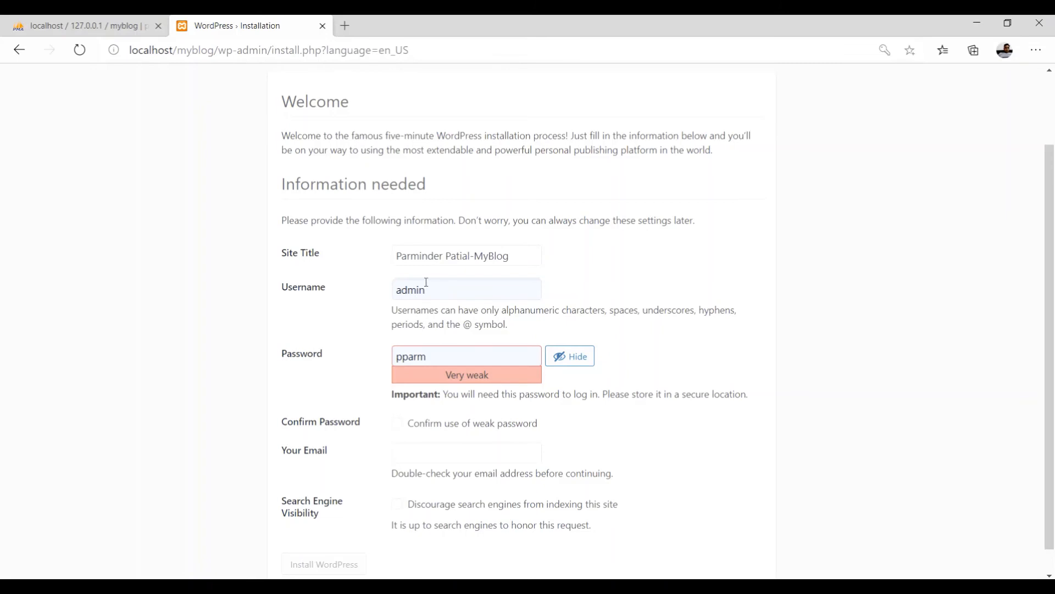
scroll(363, 371, "down", 1)
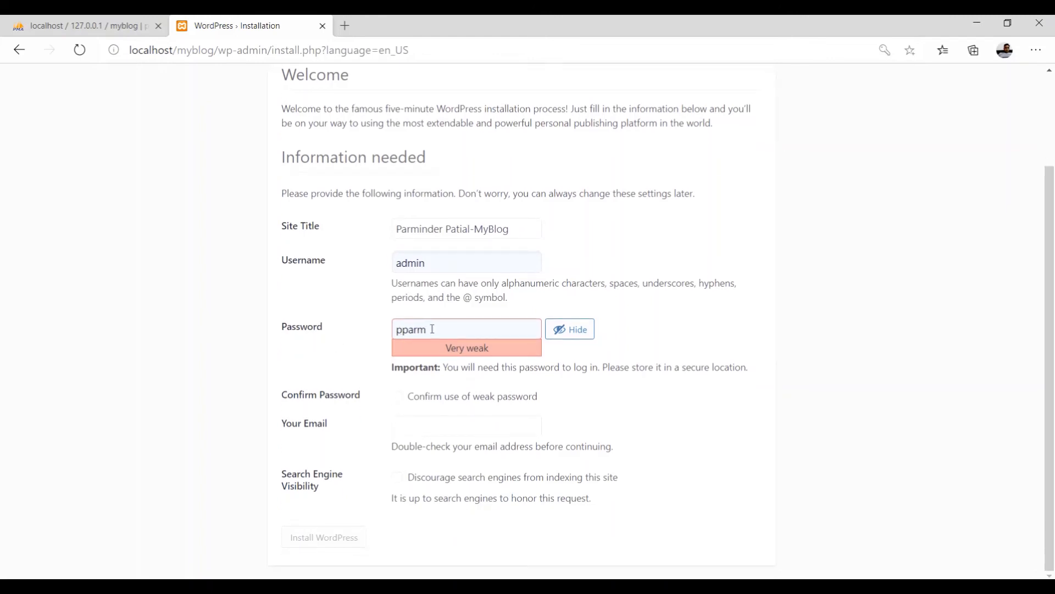
Replace the suggested admin password with a weak one and confirm using it.
left_click_drag(432, 329, 396, 330)
type("a")
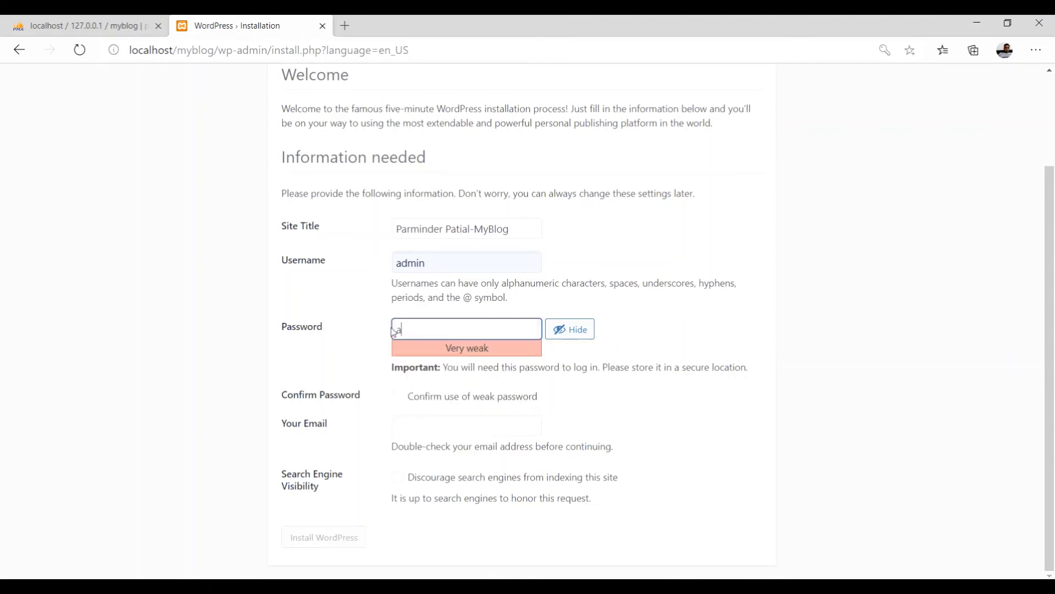
type("dmin")
left_click(639, 333)
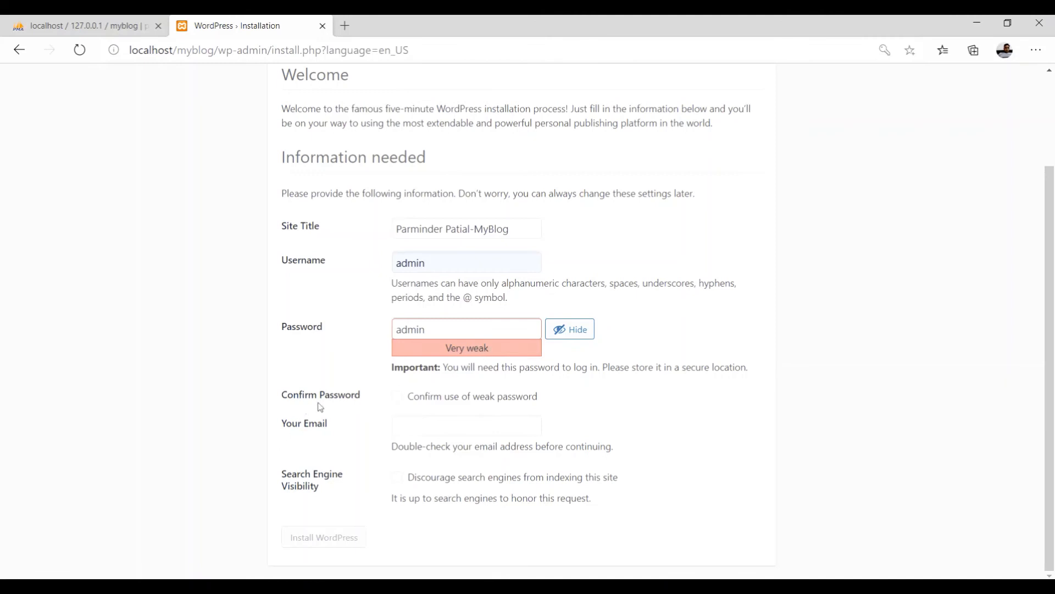
left_click(397, 398)
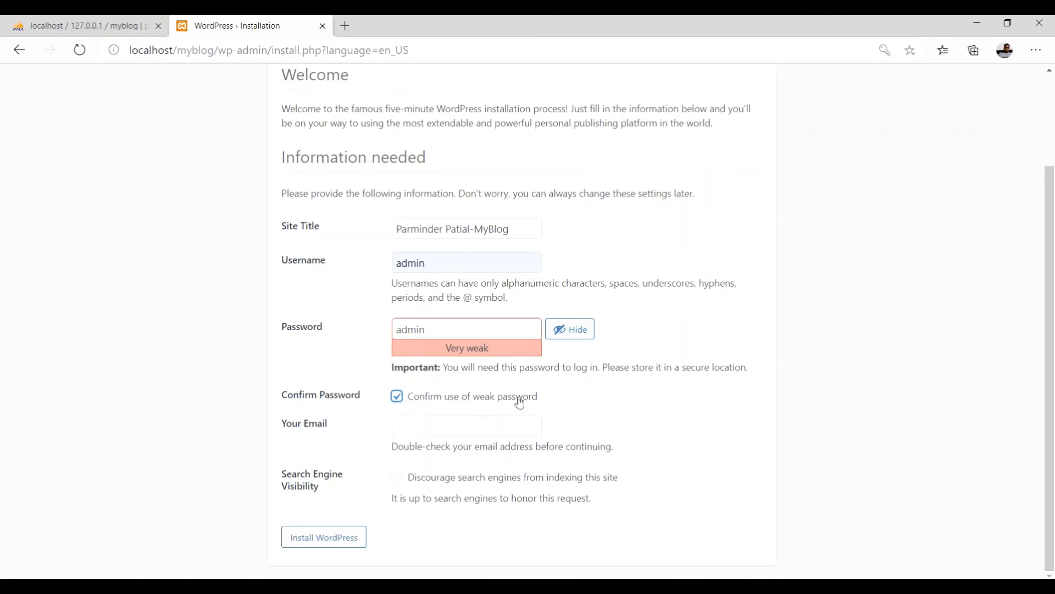
Fill in the admin e-mail from autofill, keep search engines allowed, and install WordPress.
left_click(434, 430)
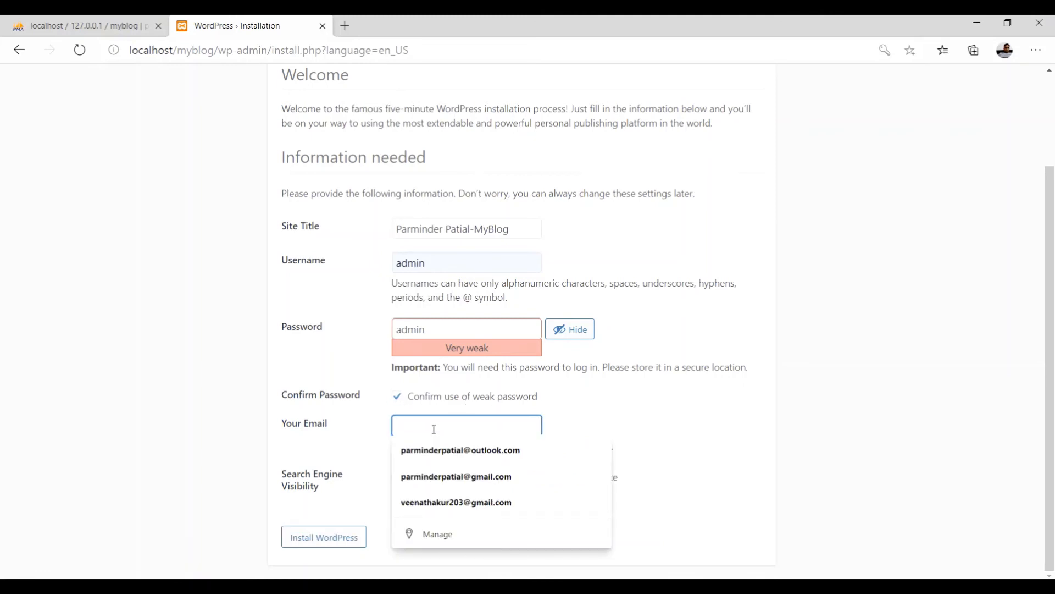
left_click(451, 452)
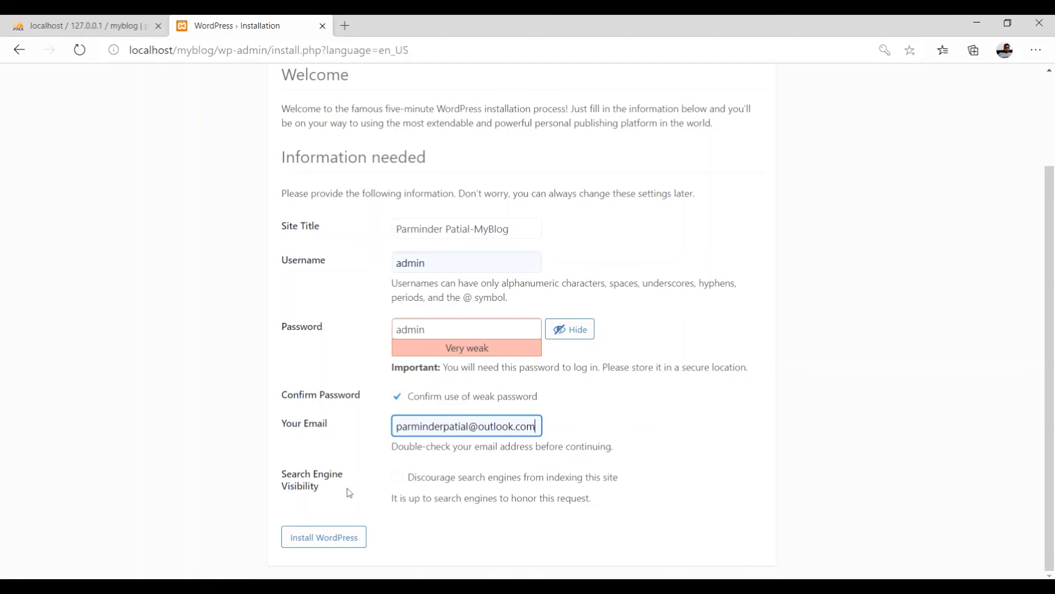
left_click(398, 480)
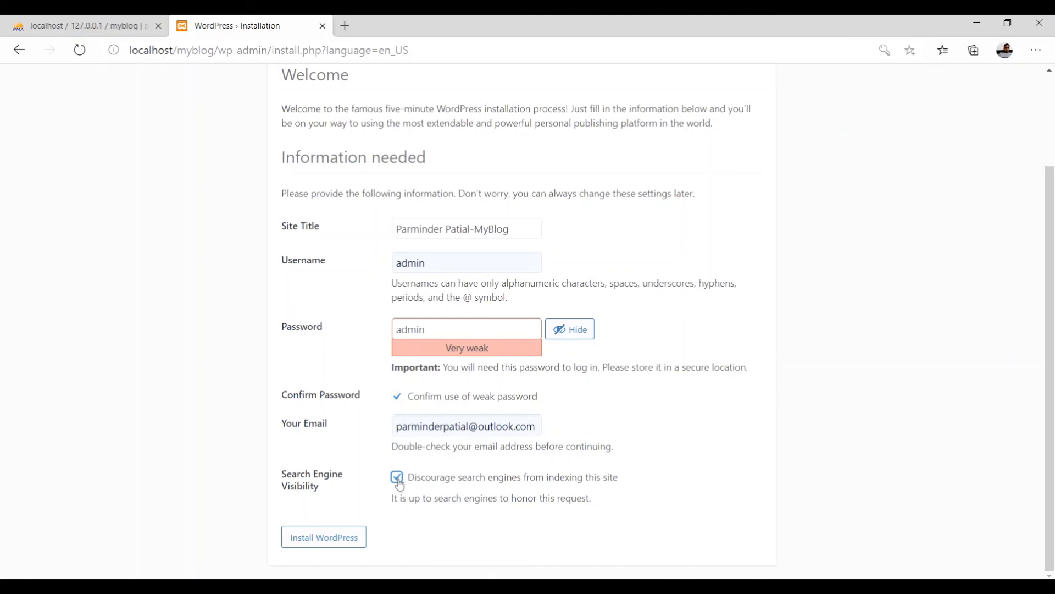
left_click(399, 483)
left_click(332, 541)
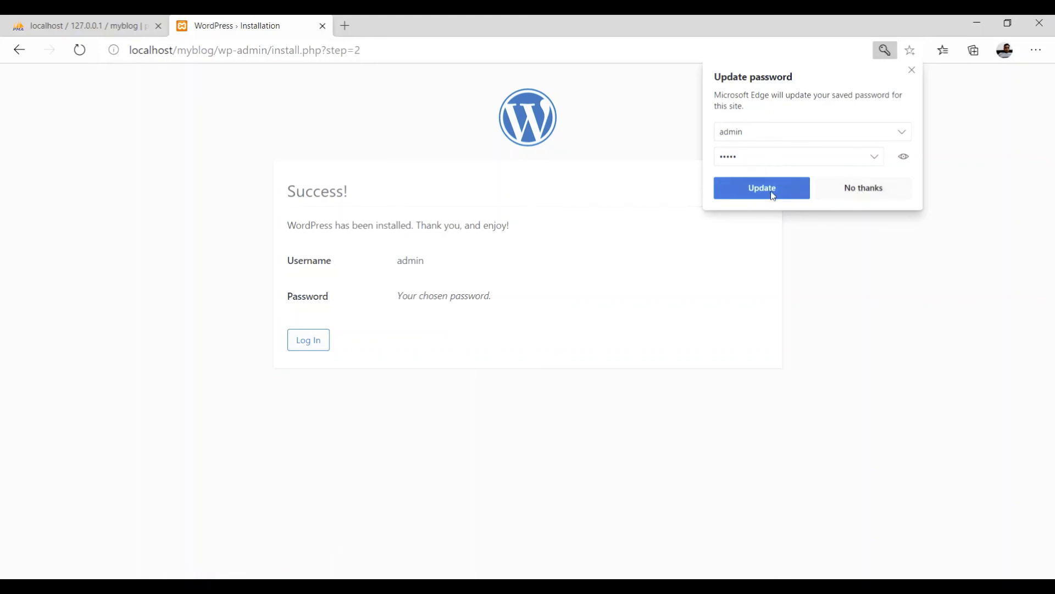
Decline Edge's password update and go to the WordPress login page.
left_click(857, 189)
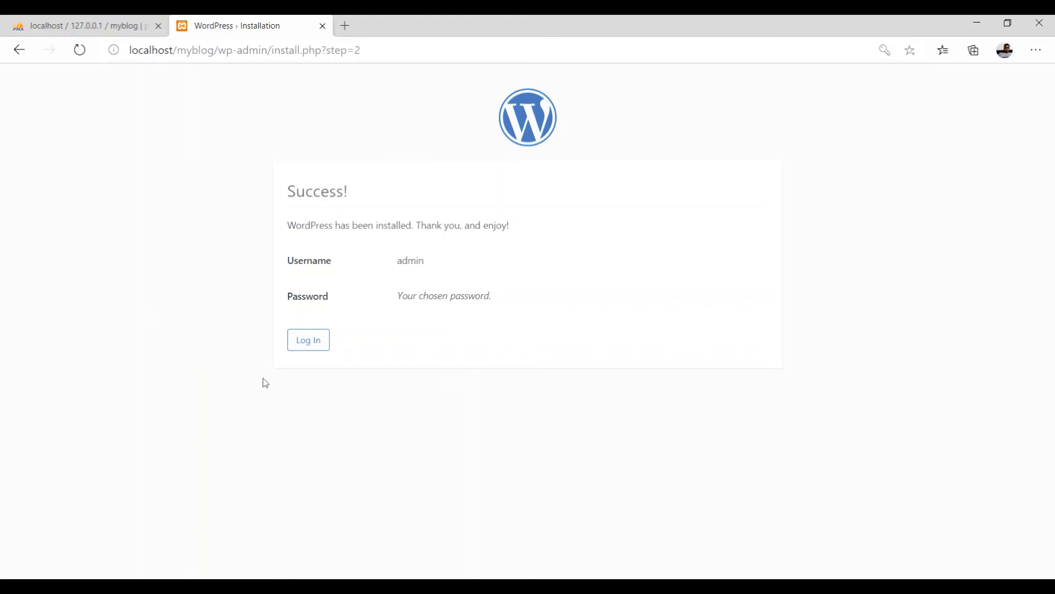
left_click(308, 341)
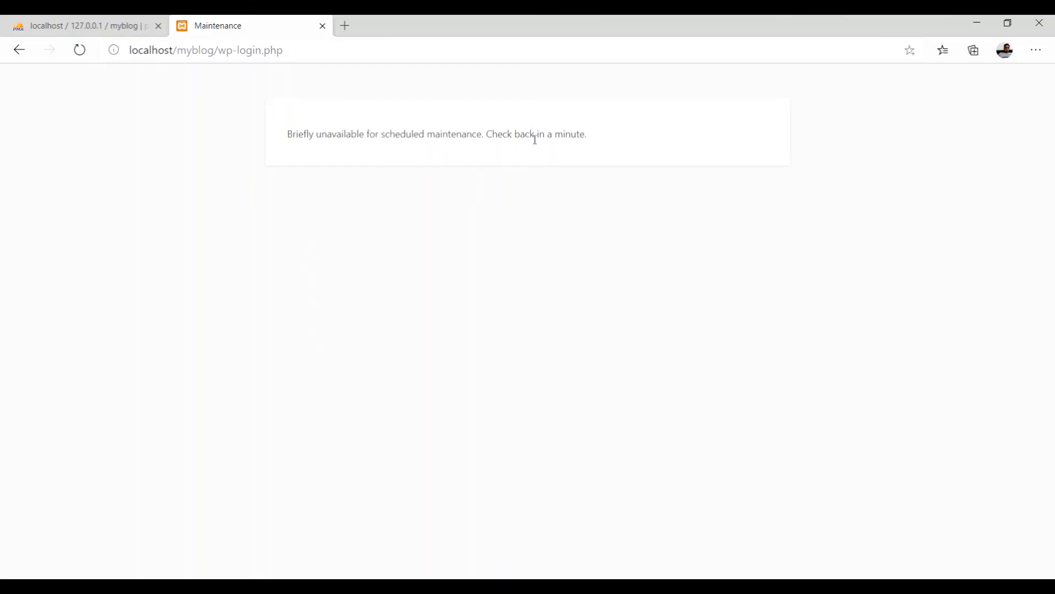
Change the address to localhost/myblog/wp-admin and load it.
left_click(294, 50)
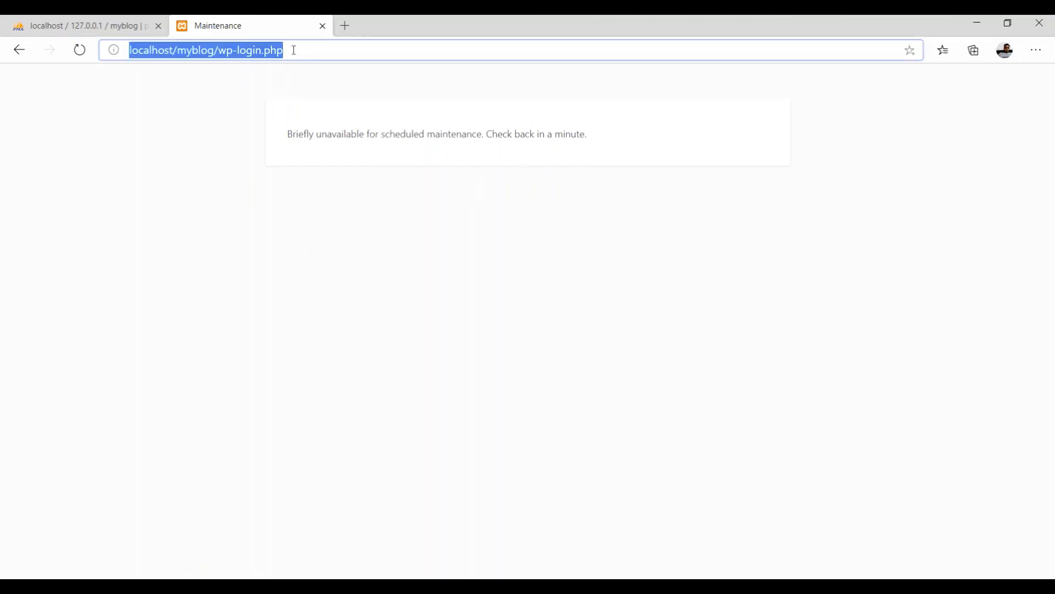
left_click(294, 50)
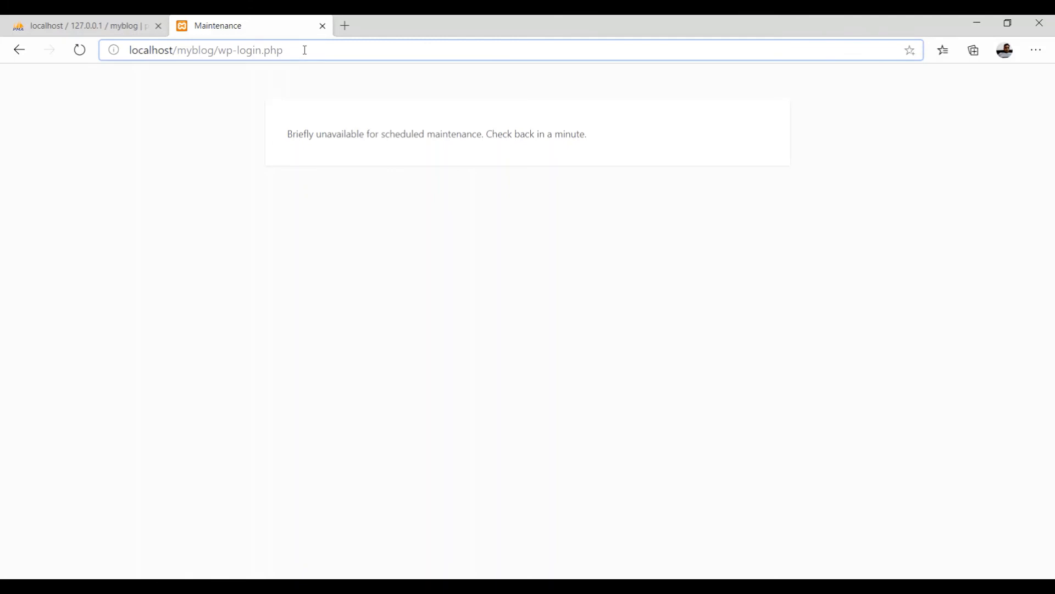
key("BackSpace")
key("BackSpace")
key("BackSpace")
key("BackSpace")
key("BackSpace")
key("BackSpace")
key("BackSpace")
key("BackSpace")
key("BackSpace")
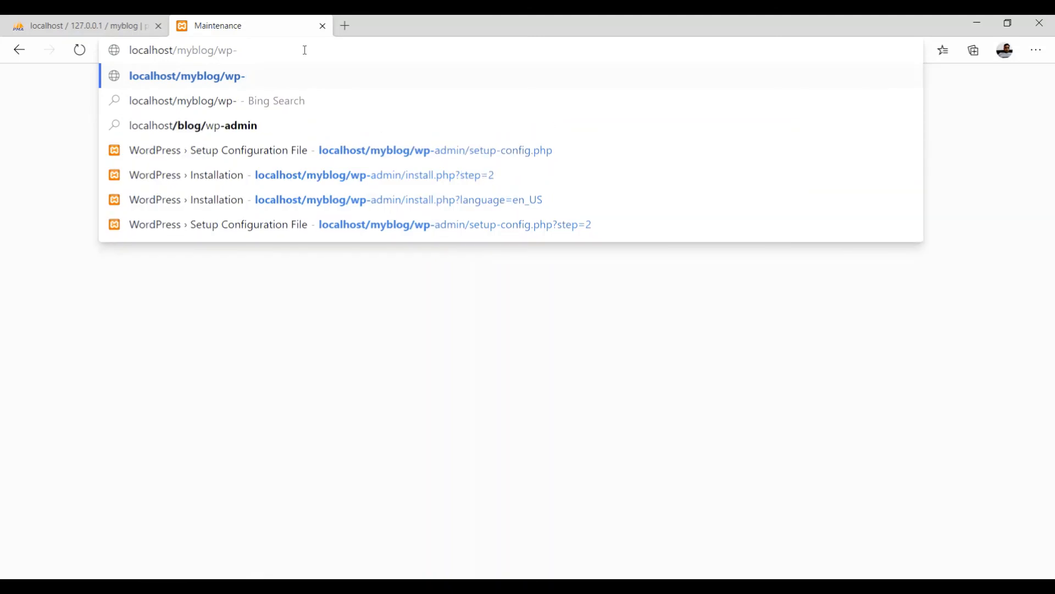
type("ad")
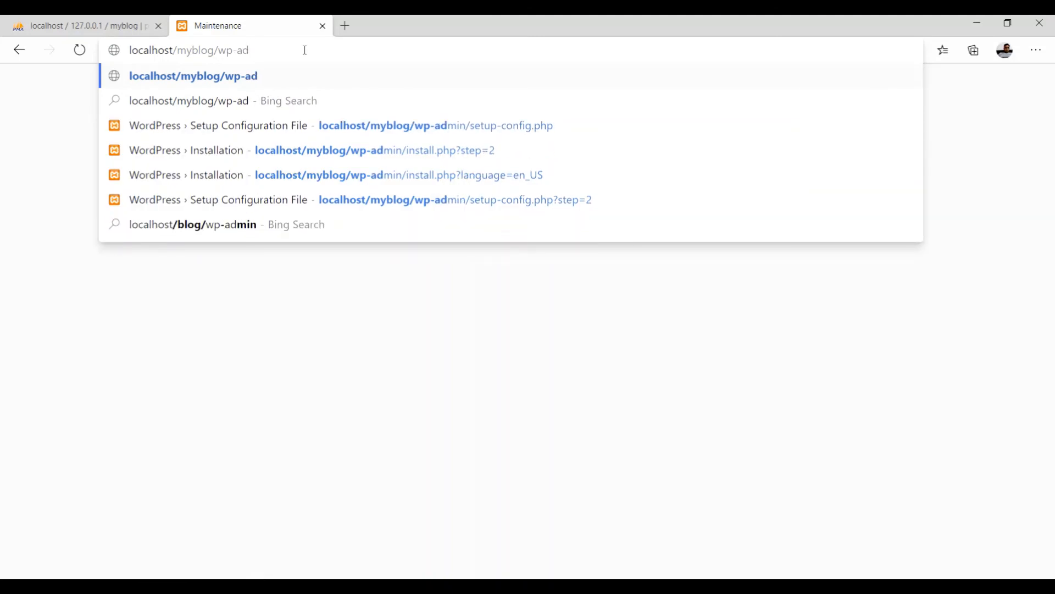
type("min")
key("Return")
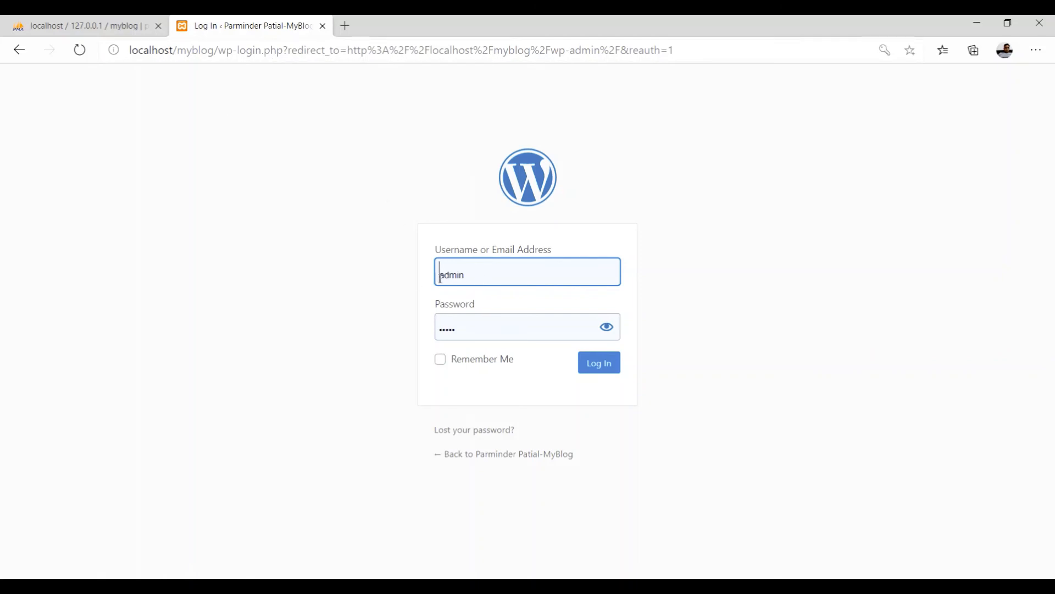
Enter the admin password, tick Remember Me, and log in.
left_click(608, 329)
left_click(608, 330)
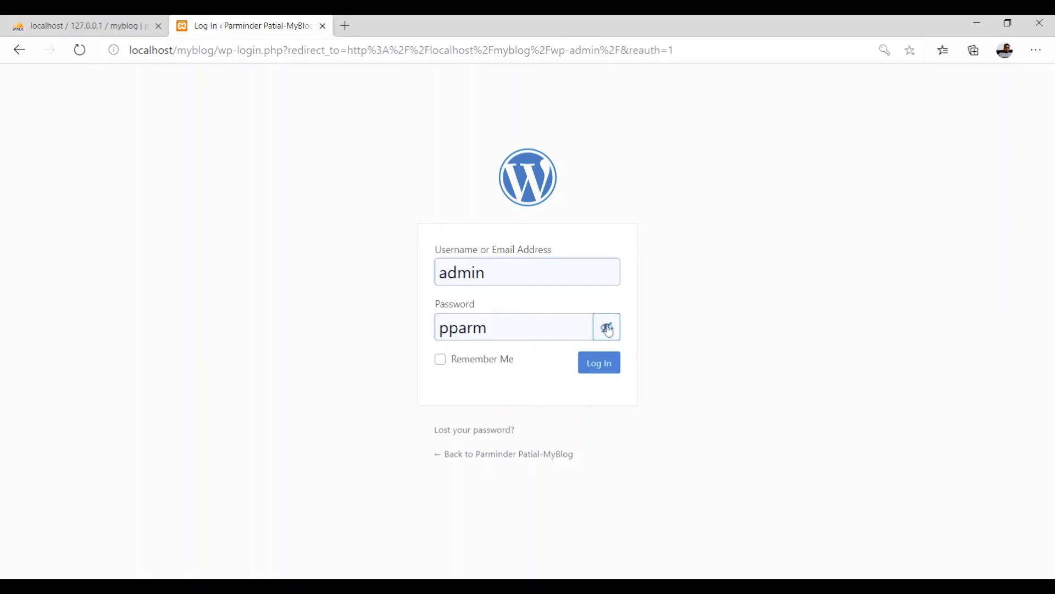
left_click(607, 327)
type("ad")
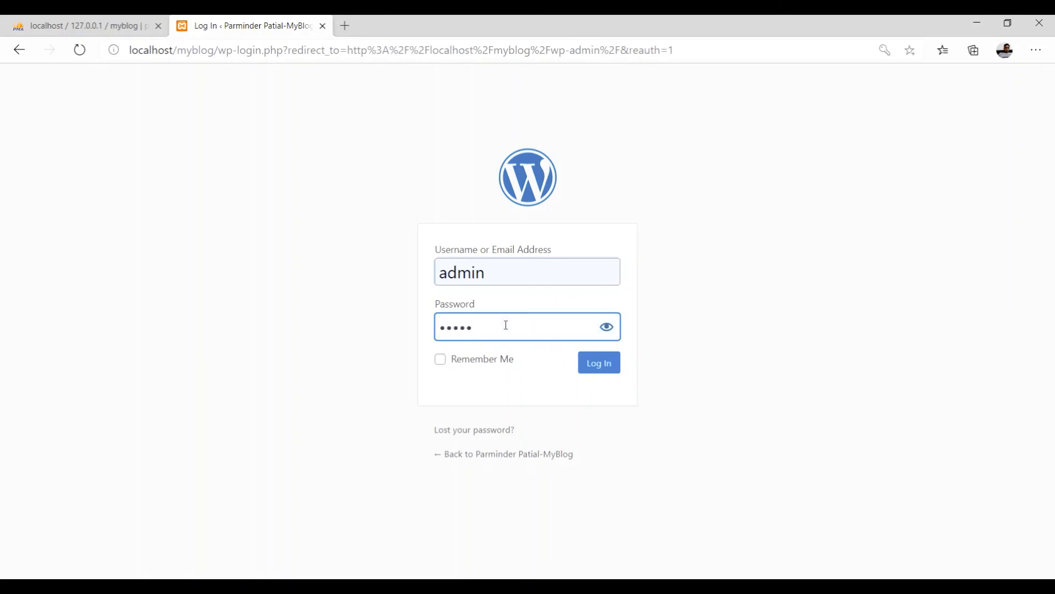
left_click(441, 364)
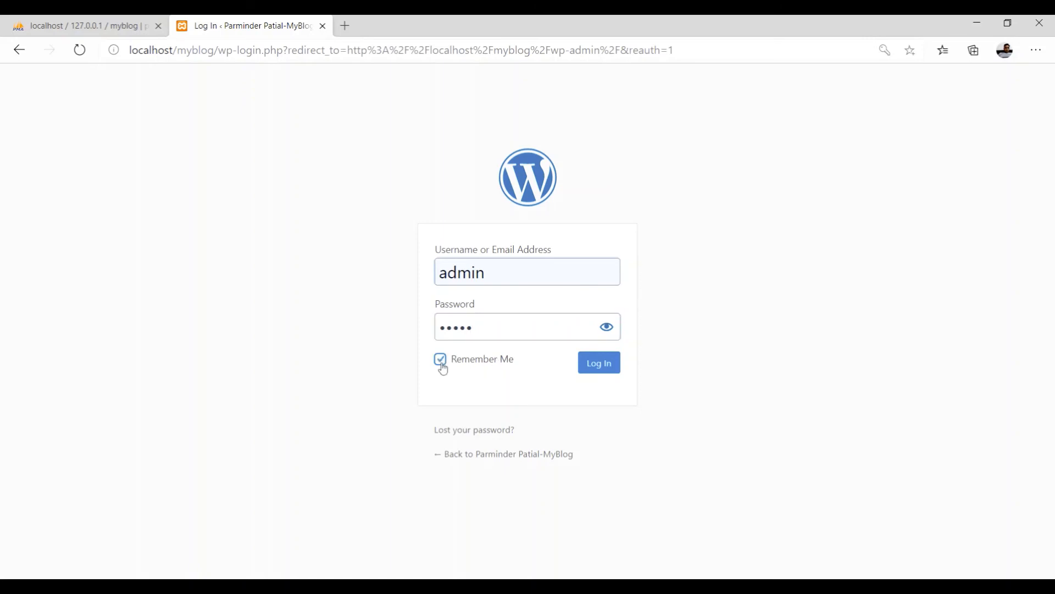
left_click(604, 367)
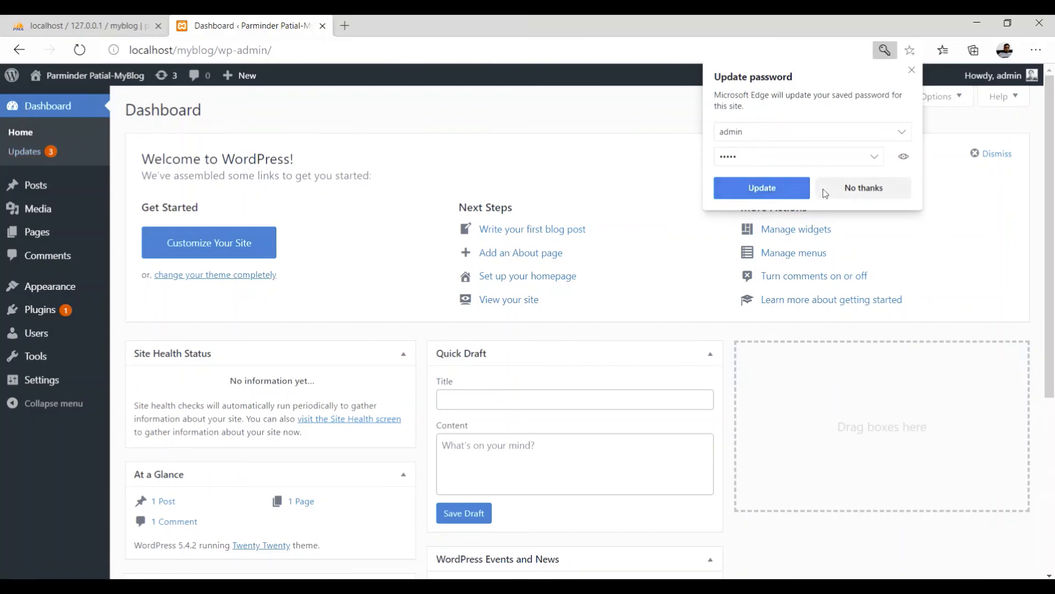
Decline Edge's password update prompt, leaving the admin Dashboard in full view.
left_click(849, 192)
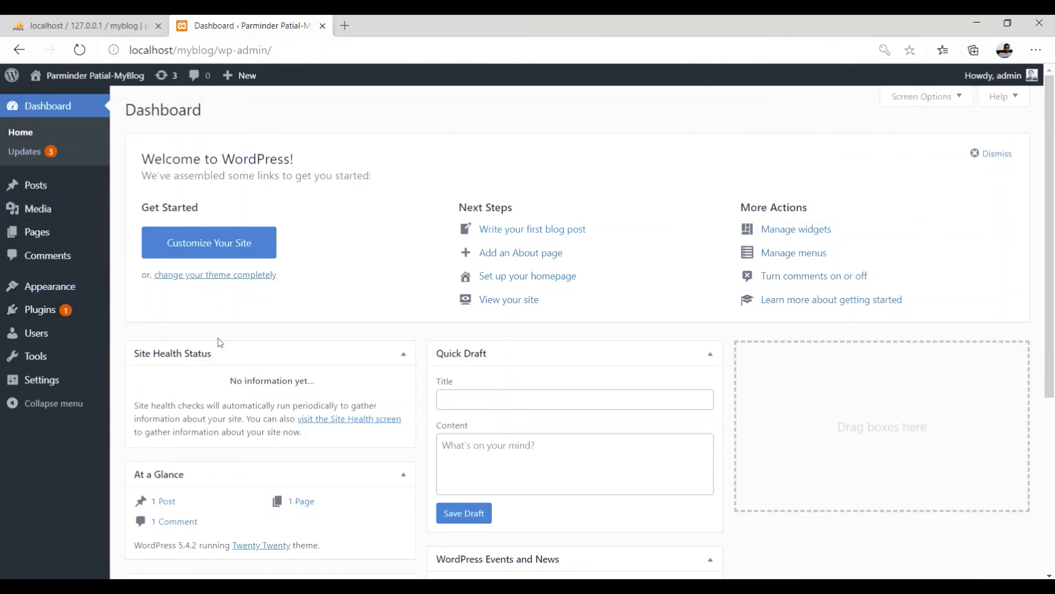
mouse_move(38, 198)
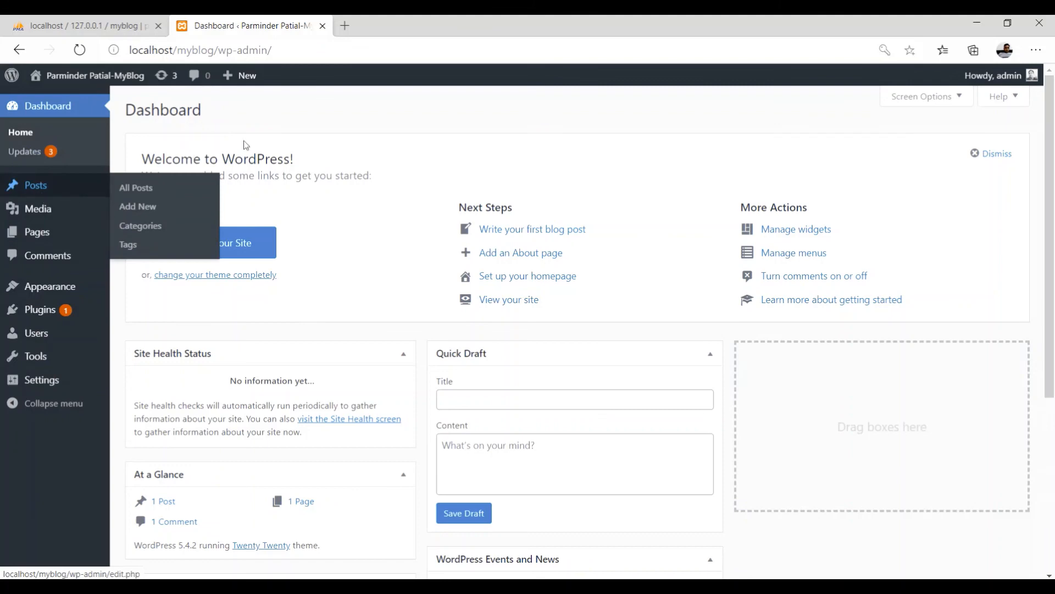